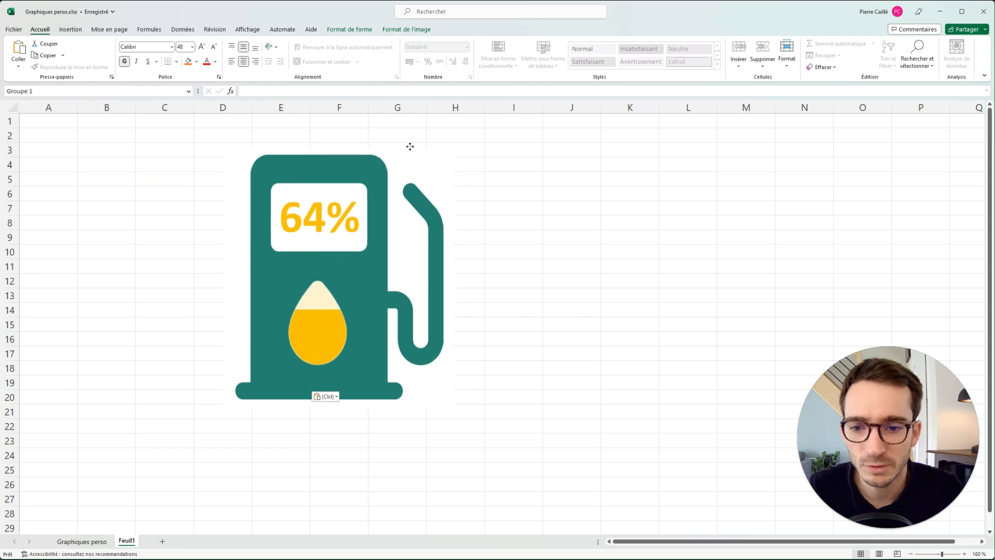
# Ungroup the fuel pump graphic and move its 64% text box out to the empty cells around columns I–K
pyautogui.click(549, 253)
pyautogui.click(390, 181)
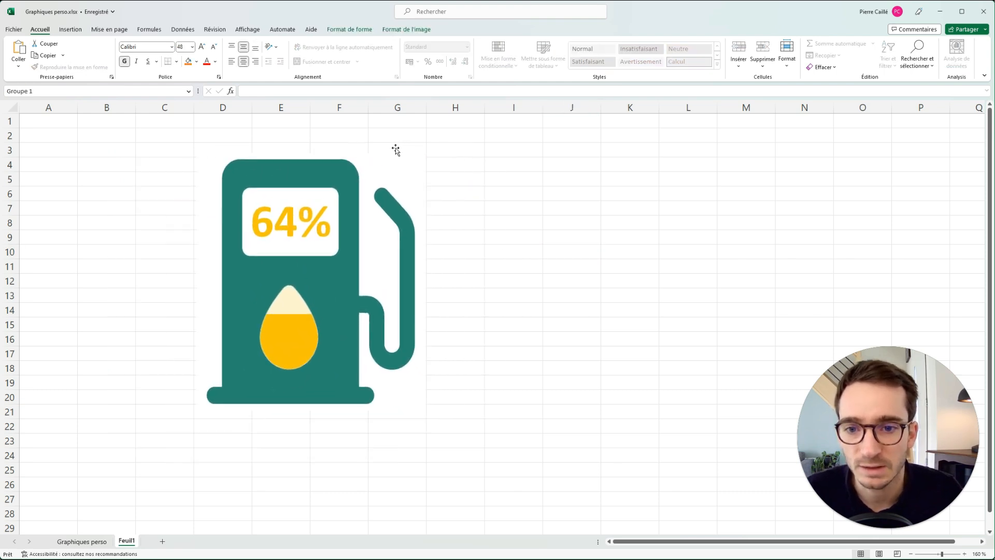
pyautogui.rightClick(387, 151)
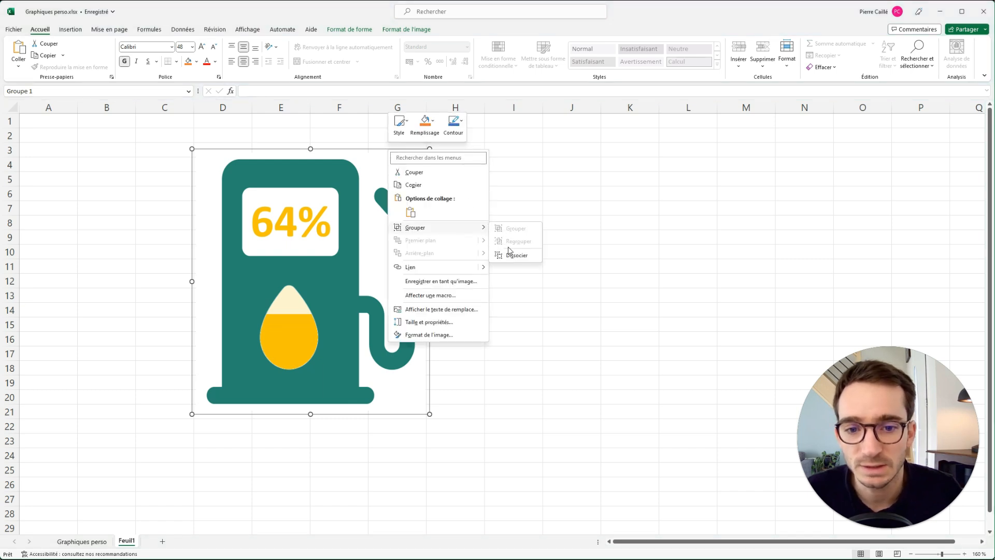
pyautogui.click(510, 253)
pyautogui.click(309, 207)
pyautogui.moveTo(311, 235); pyautogui.dragTo(580, 209)
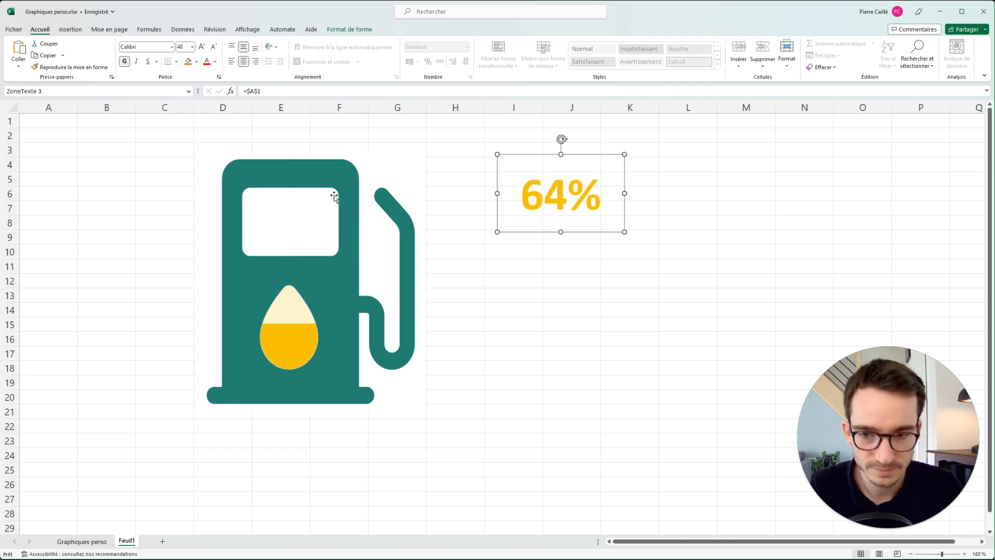
# Move the drop-shaped mask and the stacked column chart out of the pump, placing them side by side below the 64% text
pyautogui.click(293, 310)
pyautogui.moveTo(293, 309); pyautogui.dragTo(622, 244)
pyautogui.click(291, 296)
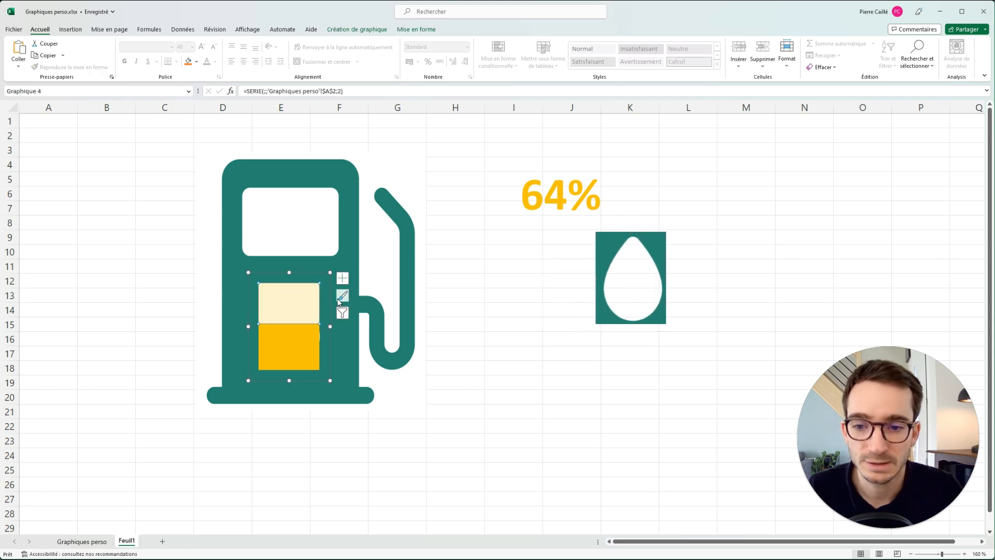
pyautogui.moveTo(329, 303); pyautogui.dragTo(549, 260)
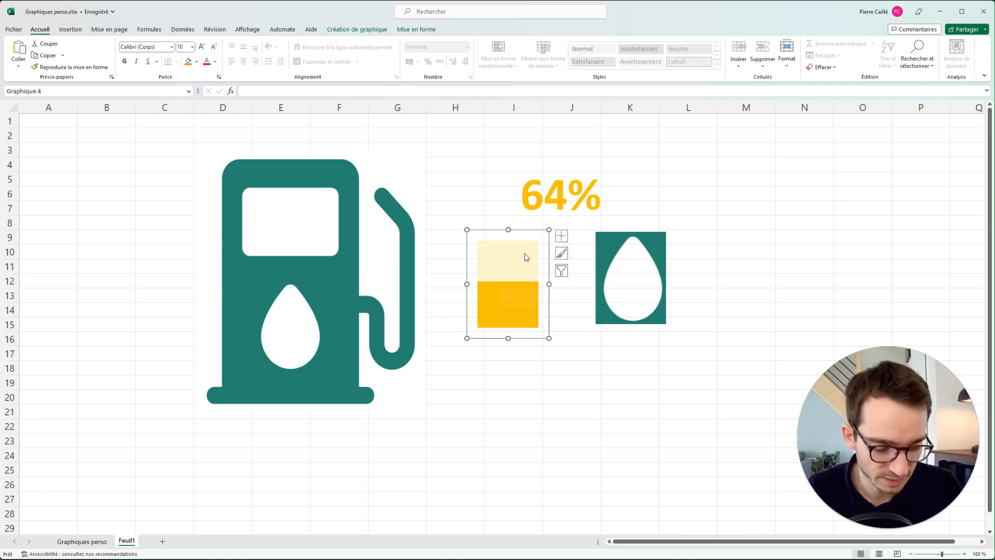
pyautogui.moveTo(344, 253); pyautogui.dragTo(324, 246)
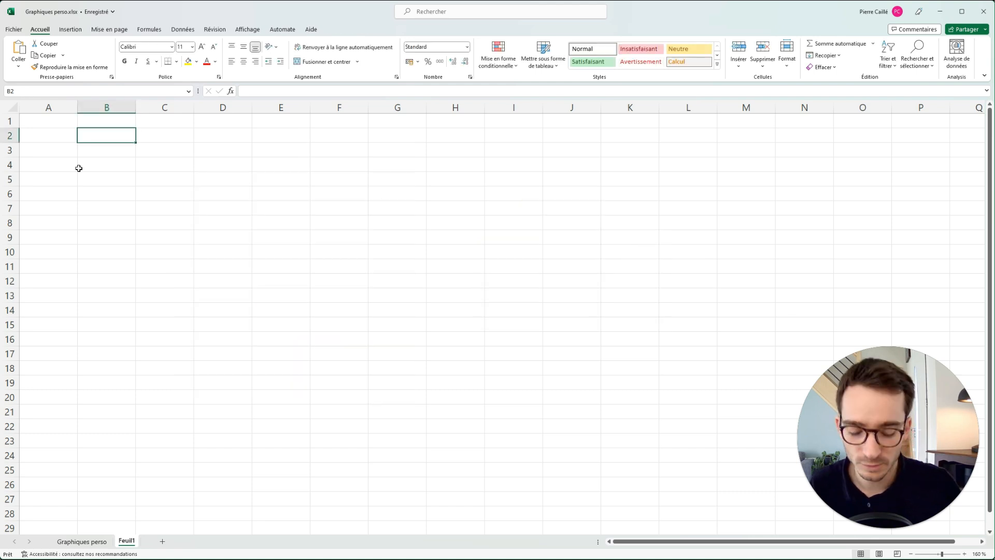
# Enter the label Indicateur in B2 and 0,3 in C2, and format C2:C3 as percentages
pyautogui.write('Indicateur')
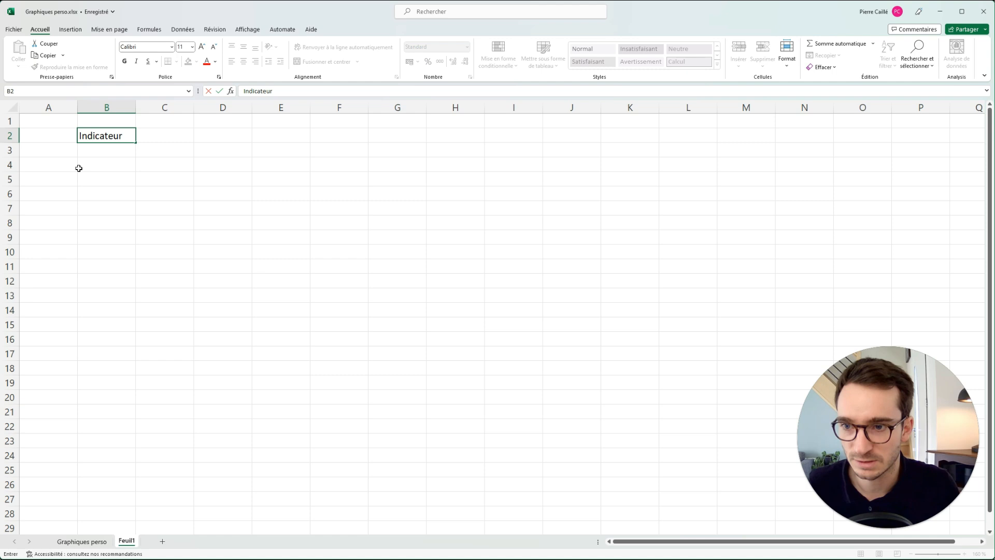
pyautogui.press('Tab')
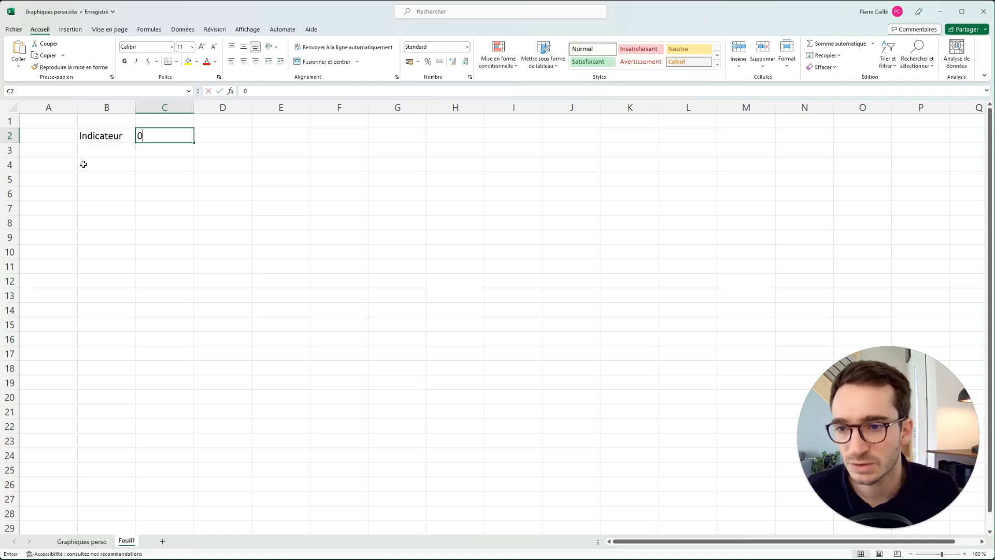
pyautogui.write('0,3')
pyautogui.press('Return')
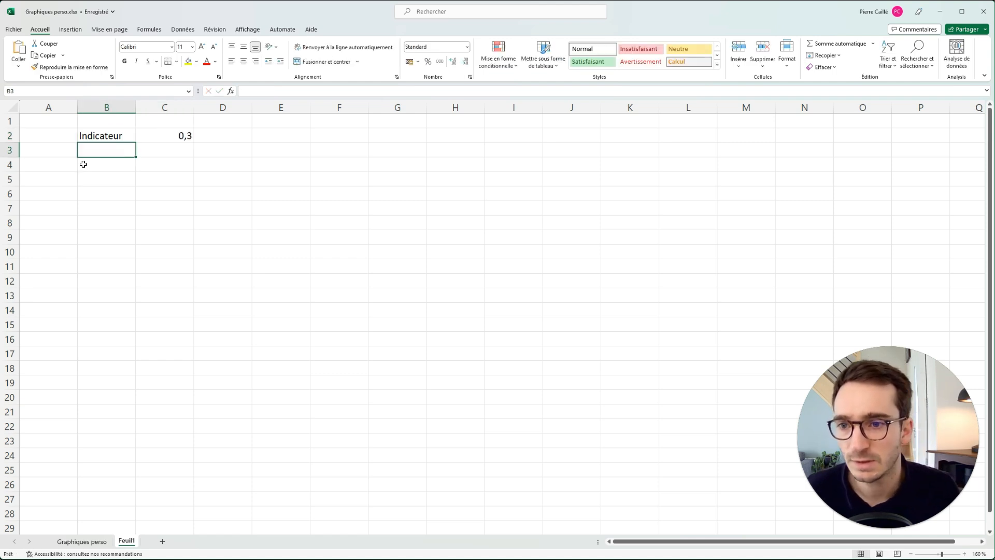
pyautogui.moveTo(166, 135); pyautogui.dragTo(166, 149)
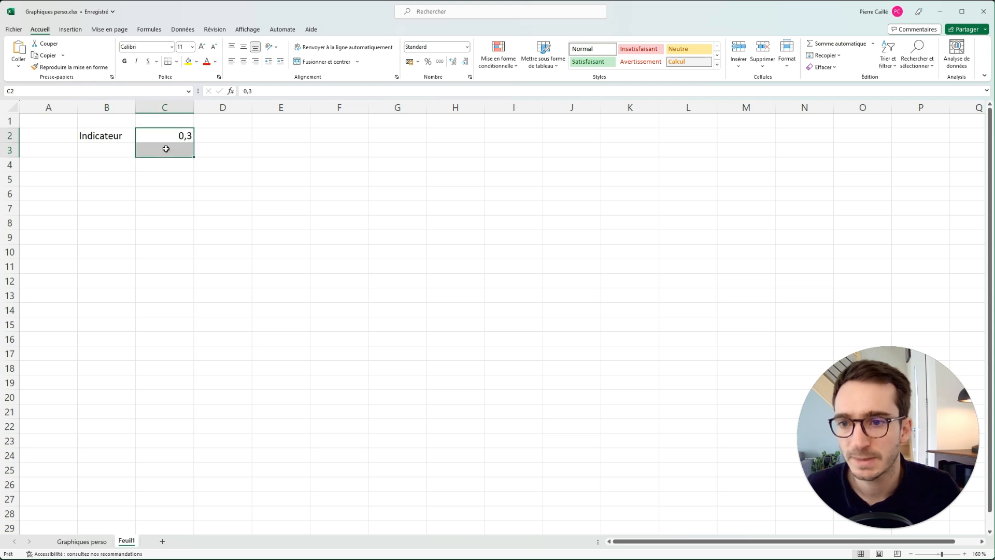
pyautogui.click(430, 62)
# Enter the label Vide in B3 and the formula =1-C2 in C3
pyautogui.click(108, 149)
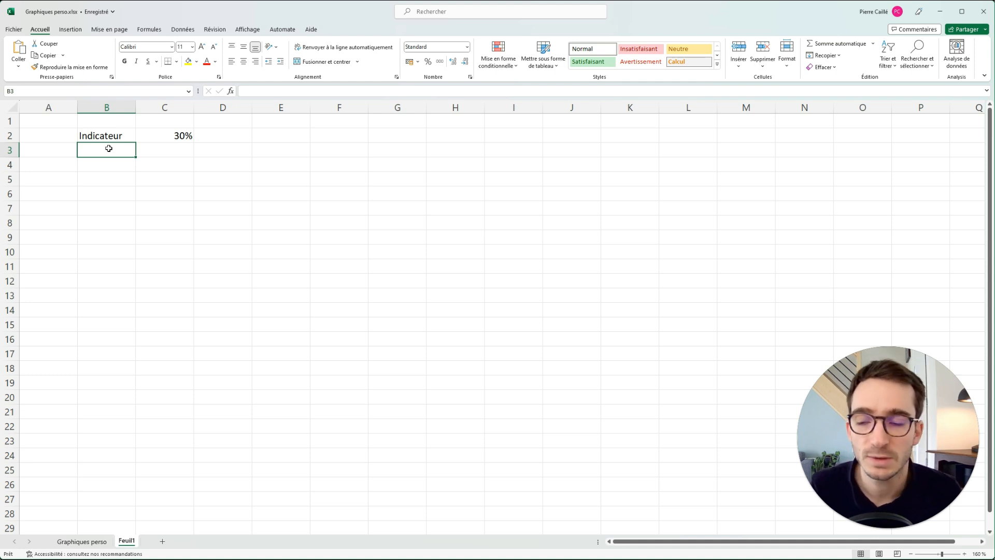
pyautogui.write('Vide')
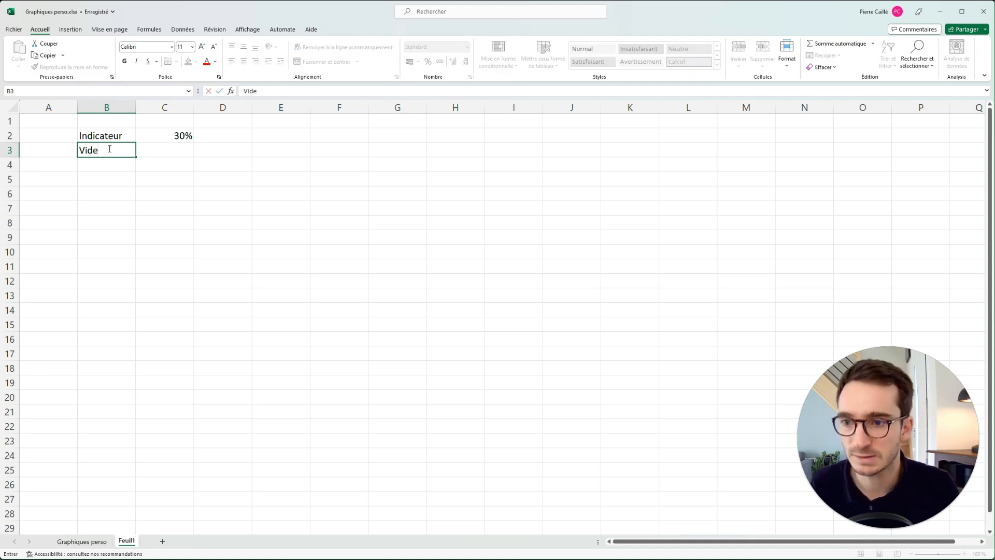
pyautogui.press('Tab')
pyautogui.write('=1-C2')
pyautogui.press('Return')
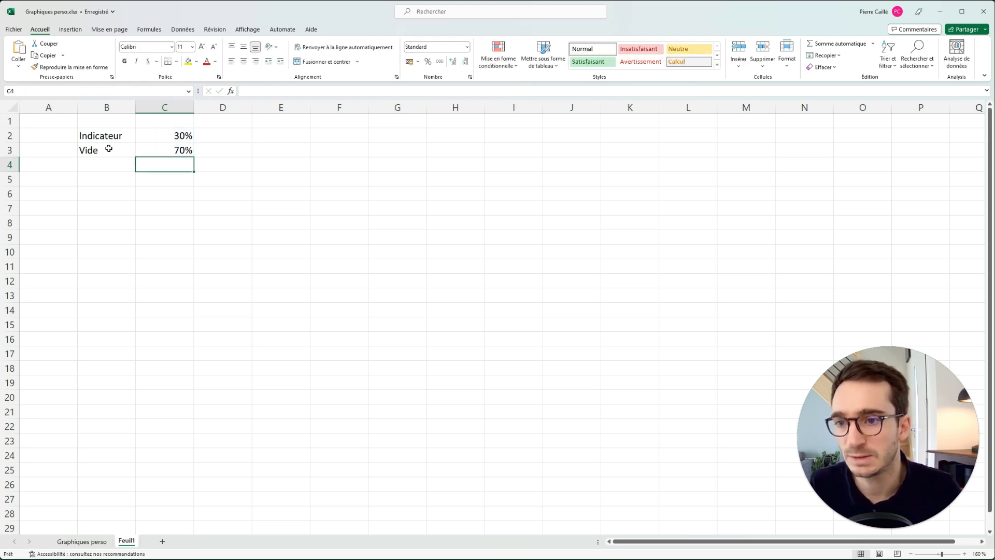
# Insert a 100% stacked column chart from B2:C3 with Indicateur and Vide as stacked series, and place it enlarged below the data
pyautogui.moveTo(112, 137); pyautogui.dragTo(164, 148)
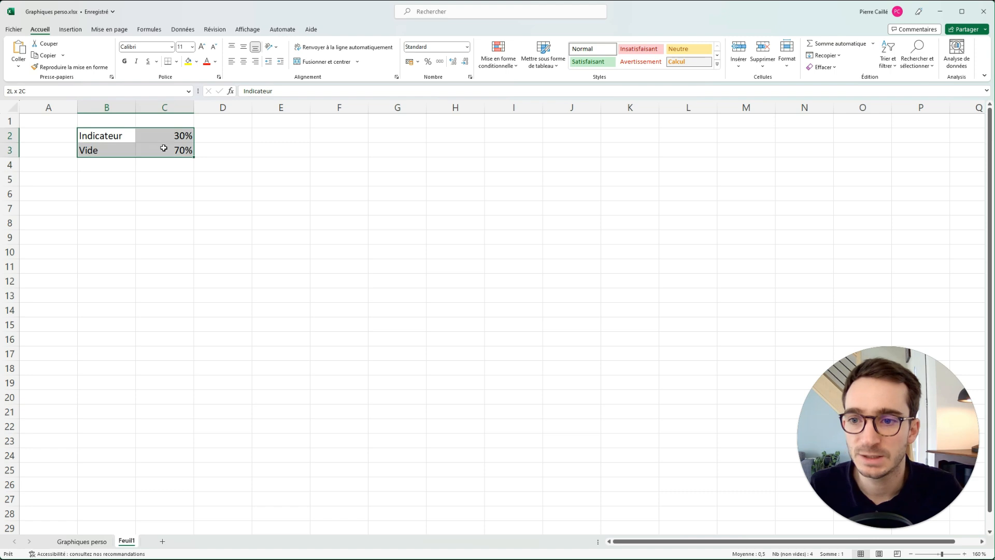
pyautogui.click(62, 30)
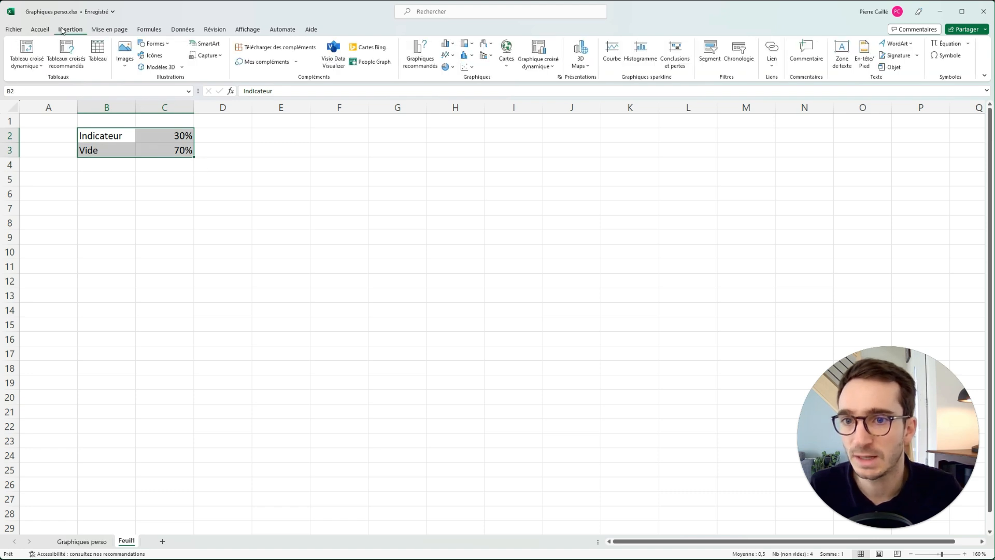
pyautogui.click(452, 45)
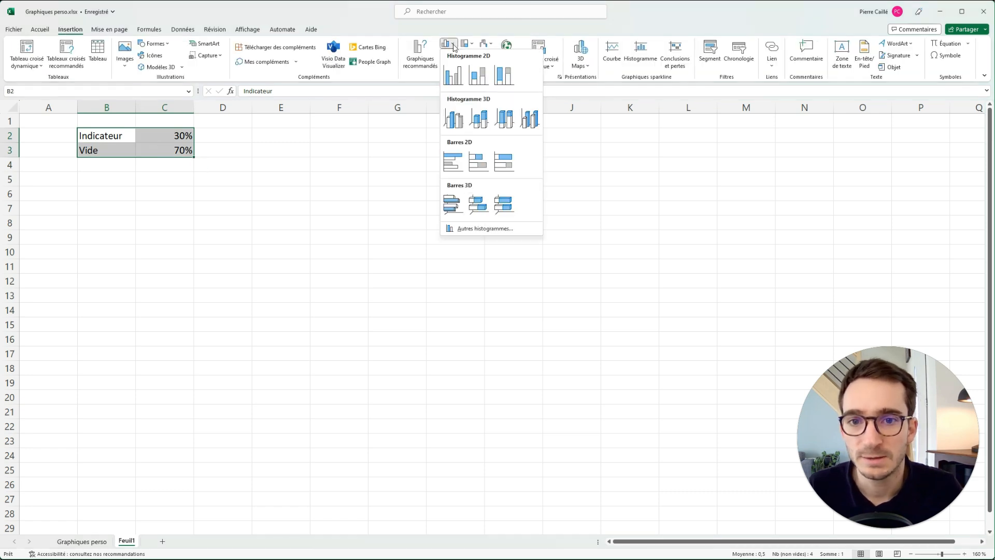
pyautogui.click(469, 230)
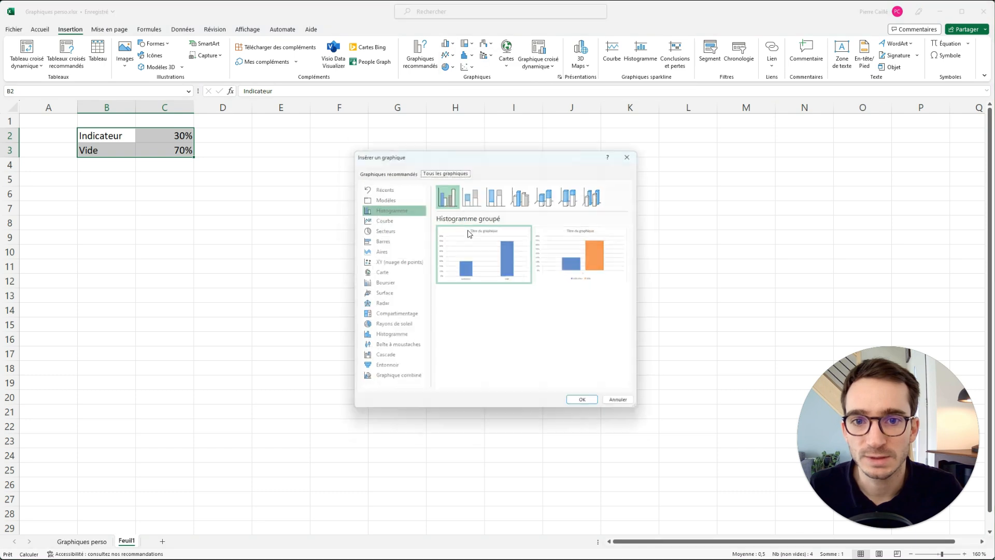
pyautogui.click(497, 199)
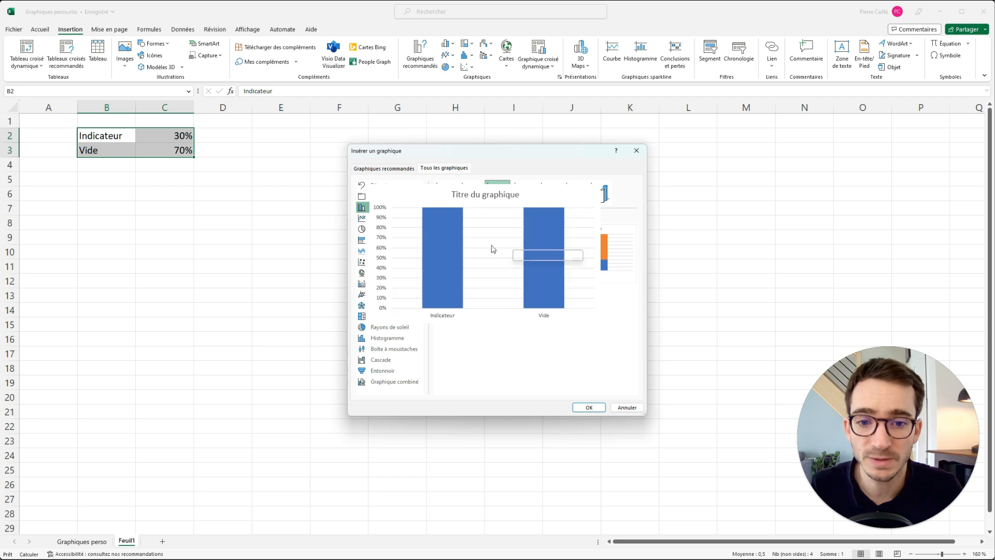
pyautogui.moveTo(496, 256)
pyautogui.moveTo(576, 263)
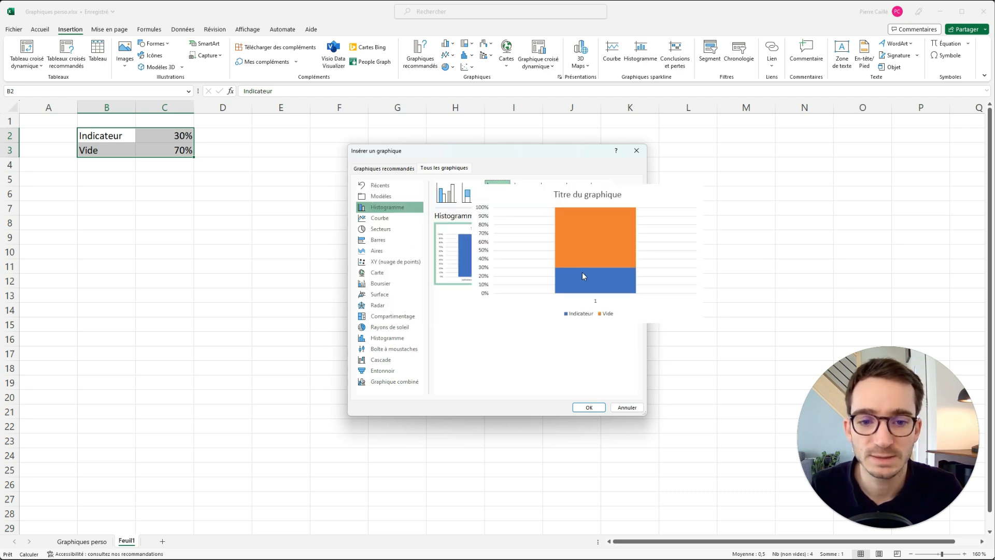
pyautogui.click(599, 247)
pyautogui.click(587, 408)
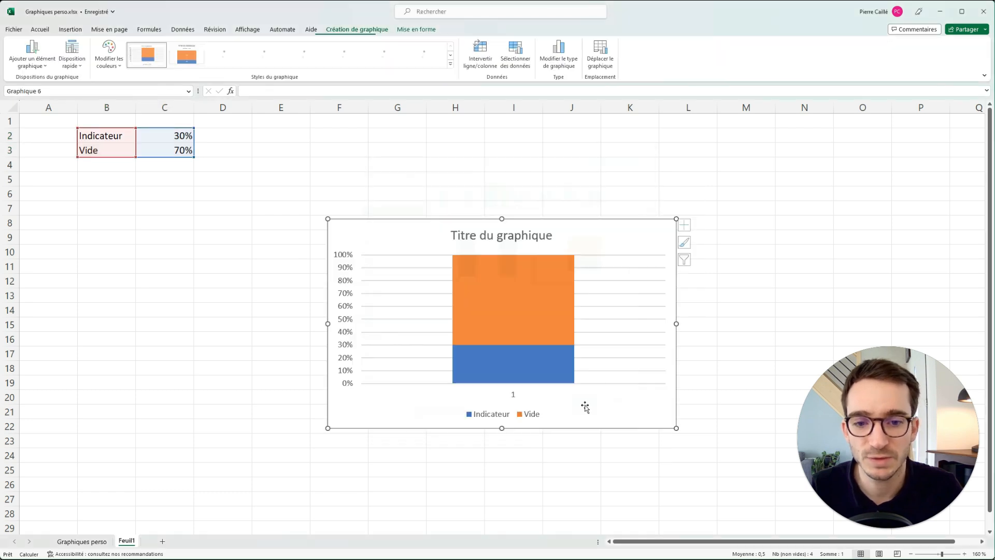
pyautogui.moveTo(433, 229); pyautogui.dragTo(244, 172)
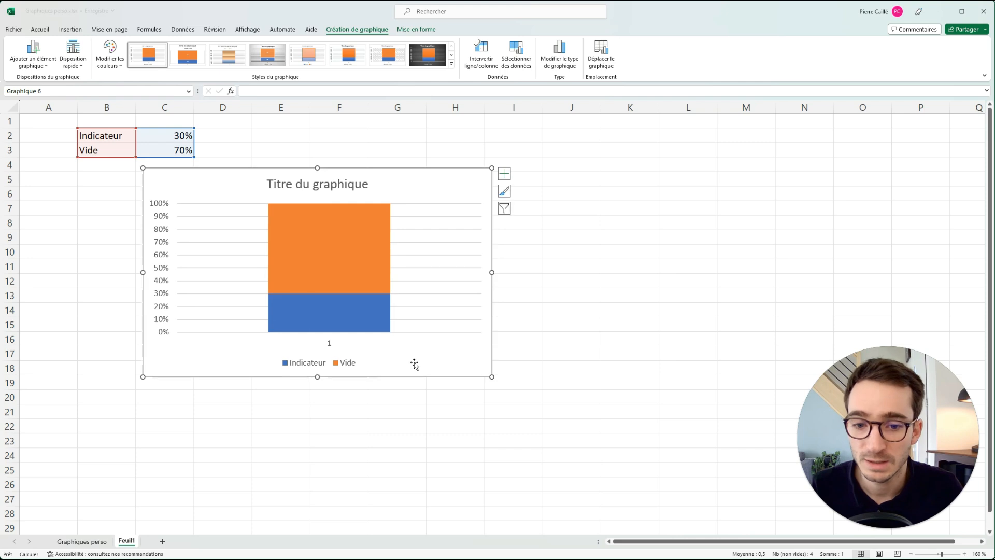
pyautogui.moveTo(491, 376); pyautogui.dragTo(536, 445)
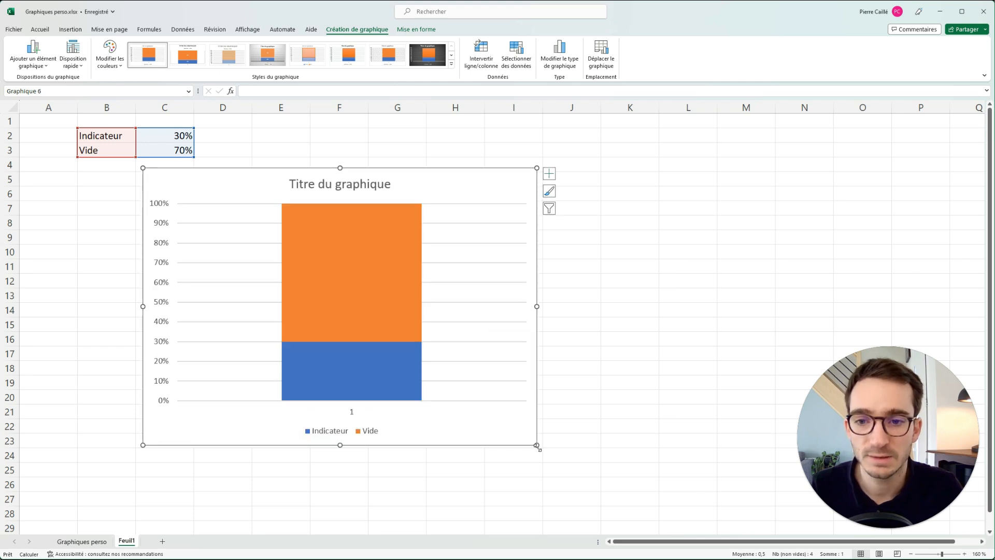
# Remove the title, gridlines and legend from the chart
pyautogui.click(552, 176)
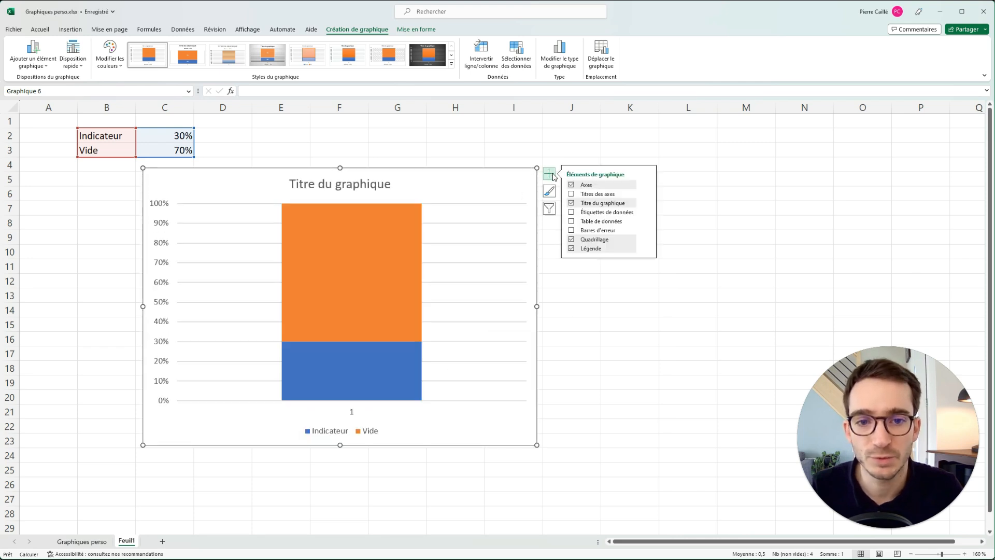
pyautogui.click(572, 204)
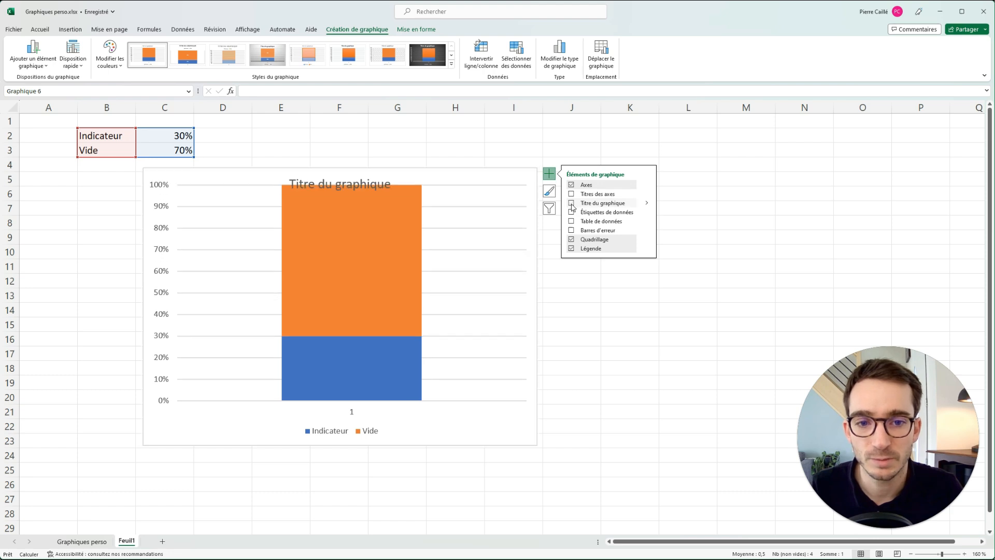
pyautogui.click(579, 241)
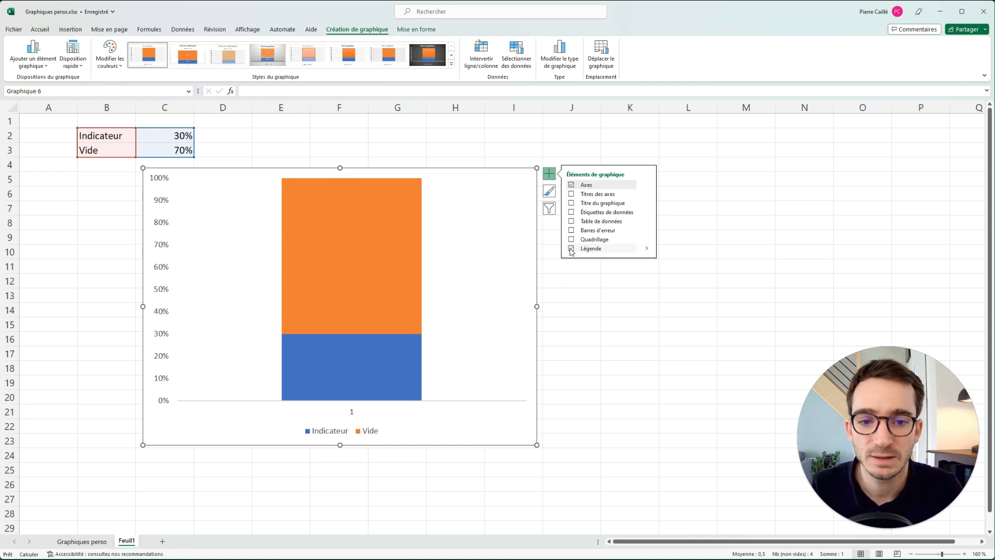
pyautogui.click(571, 249)
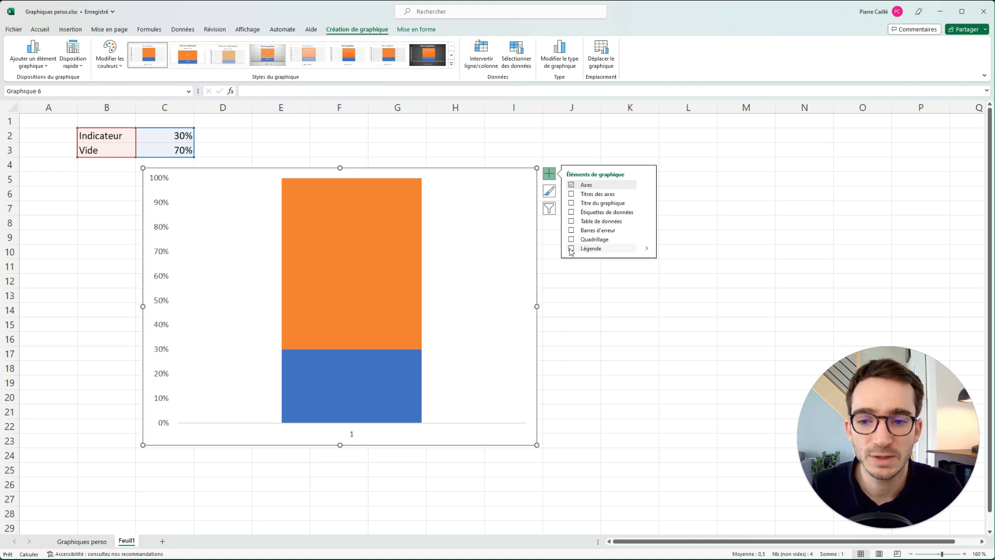
# Fix the chart's vertical axis bounds at a minimum of 0 and a maximum of 1
pyautogui.rightClick(162, 209)
pyautogui.click(209, 318)
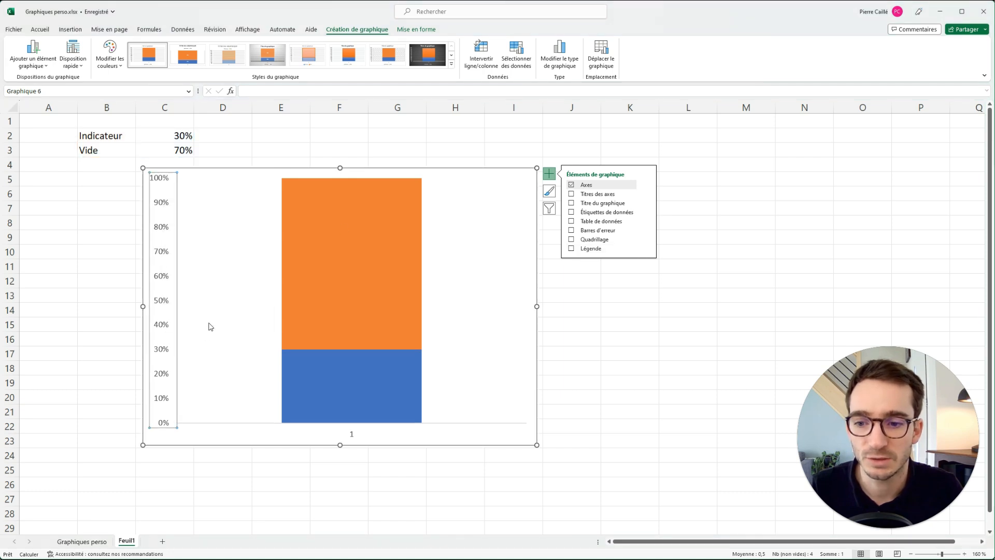
pyautogui.moveTo(781, 393); pyautogui.dragTo(776, 391)
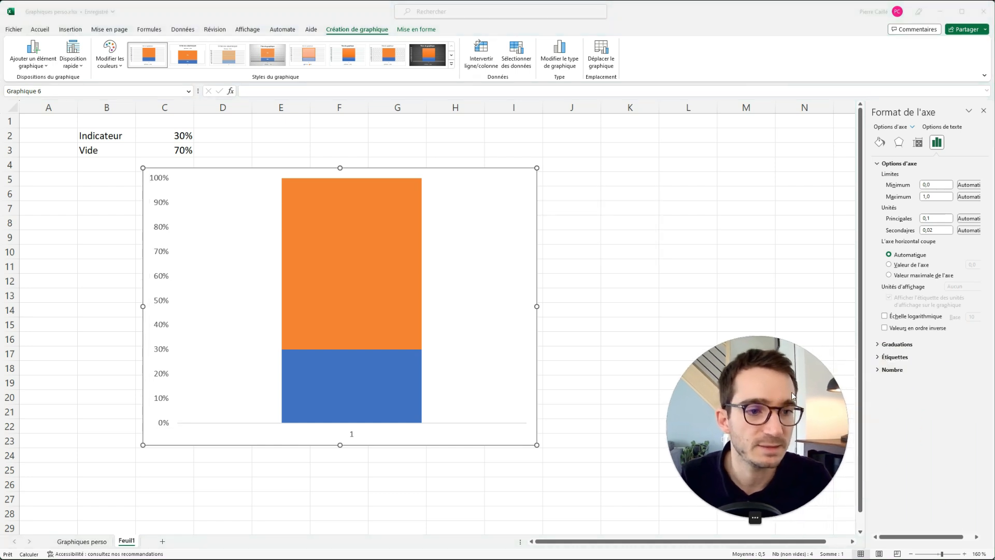
pyautogui.click(939, 185)
pyautogui.doubleClick(938, 185)
pyautogui.write('0')
pyautogui.press('Return')
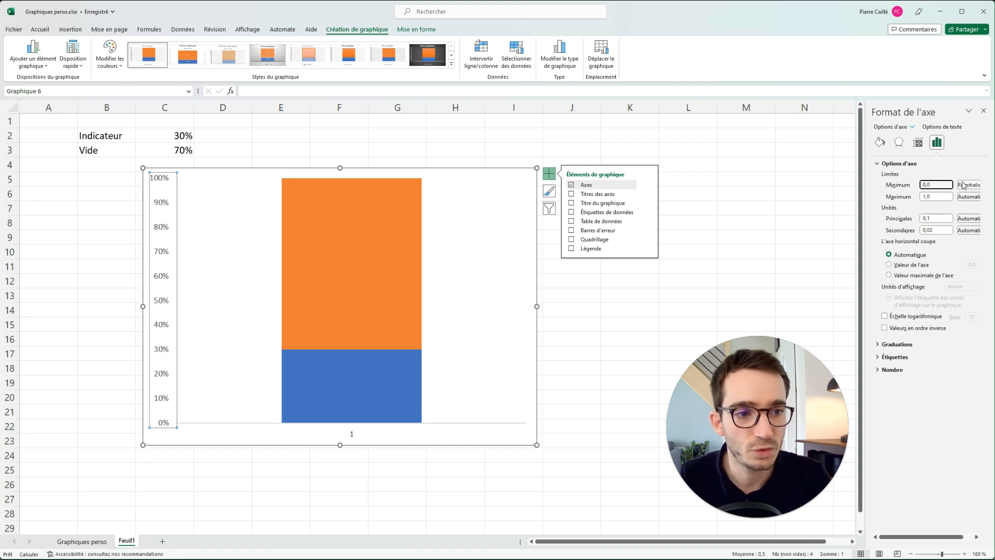
pyautogui.moveTo(931, 197); pyautogui.dragTo(914, 195)
pyautogui.write('1')
pyautogui.press('Return')
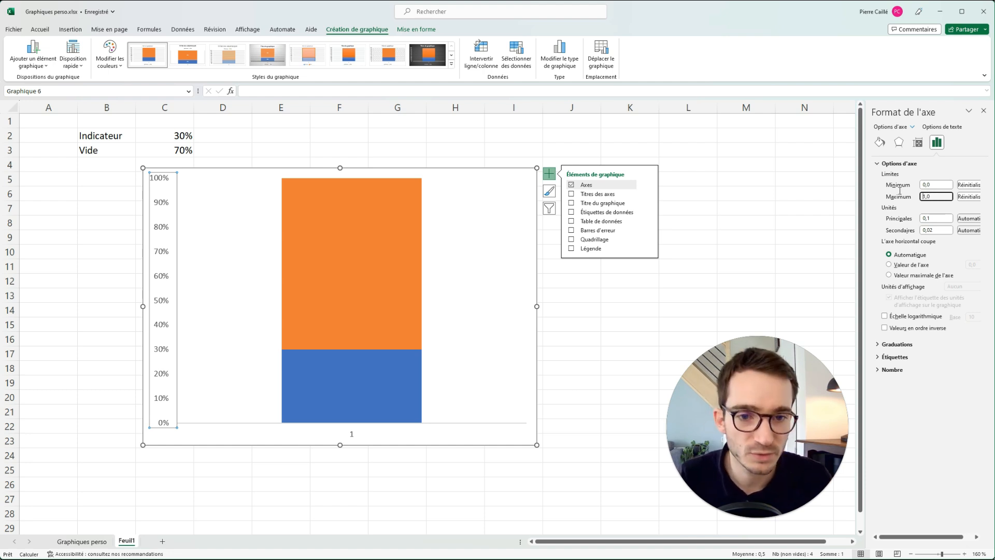
# Remove the axes from the stacked column chart
pyautogui.click(738, 190)
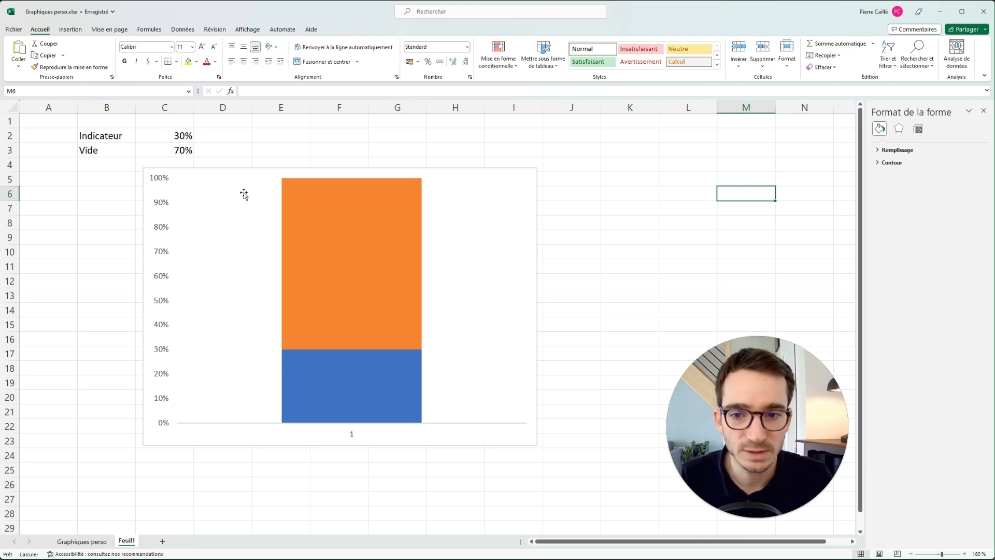
pyautogui.click(156, 196)
pyautogui.click(548, 173)
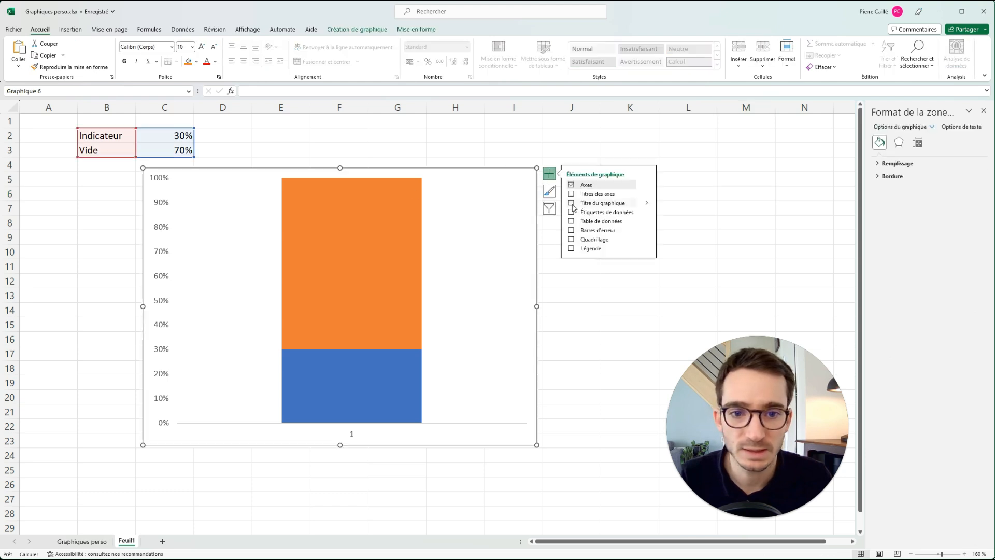
pyautogui.click(572, 185)
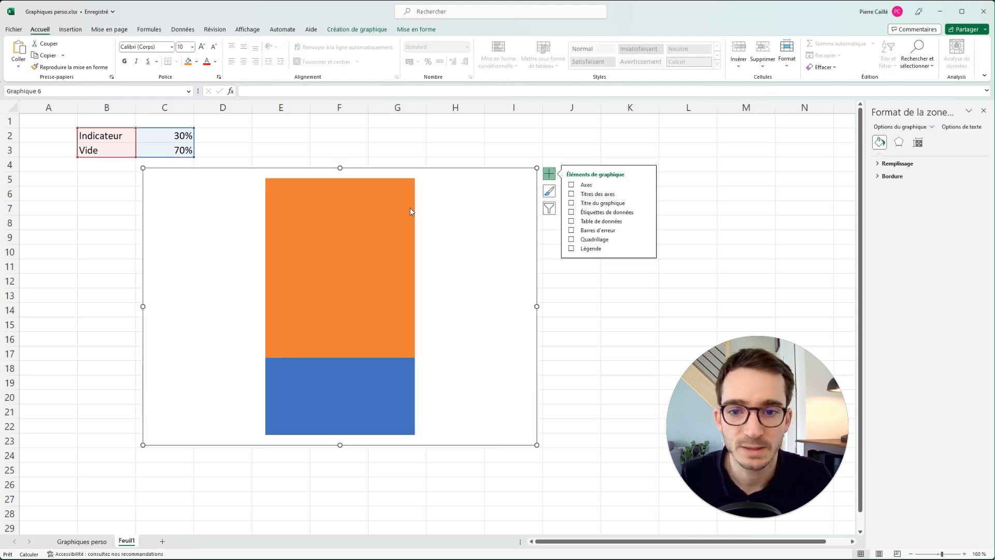
# Reduce the Indicateur series' gap width so the stacked columns fill the plot area, and move the chart slightly away from the data
pyautogui.click(931, 127)
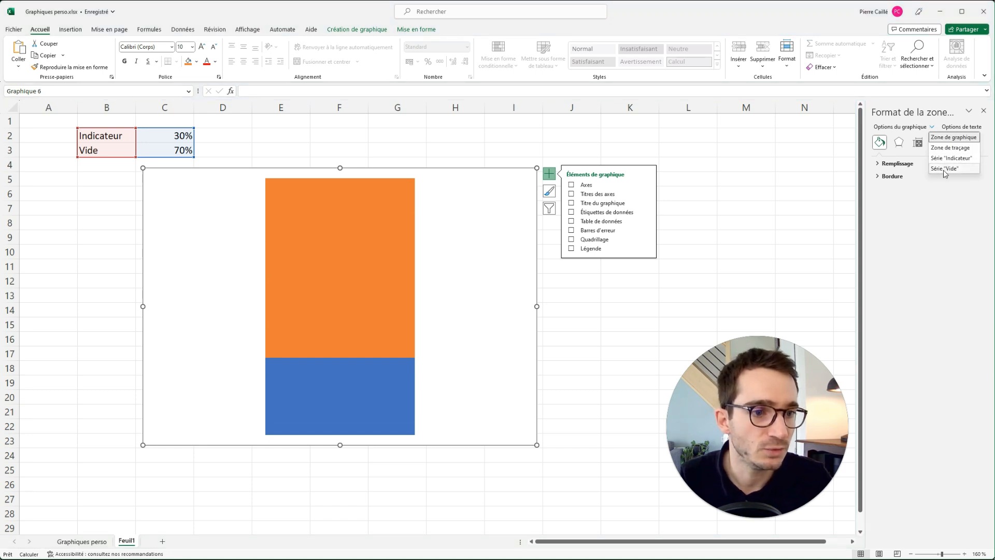
pyautogui.click(957, 158)
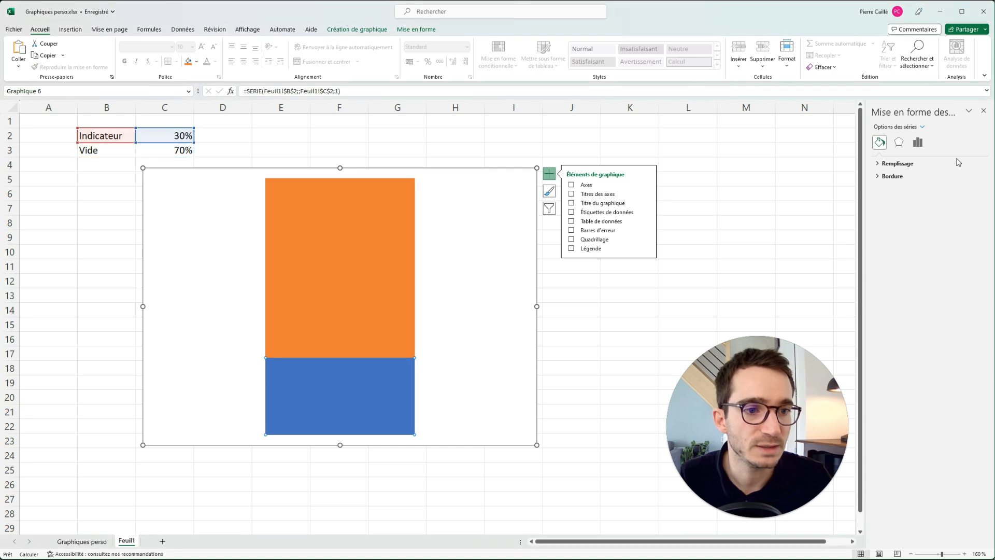
pyautogui.click(917, 144)
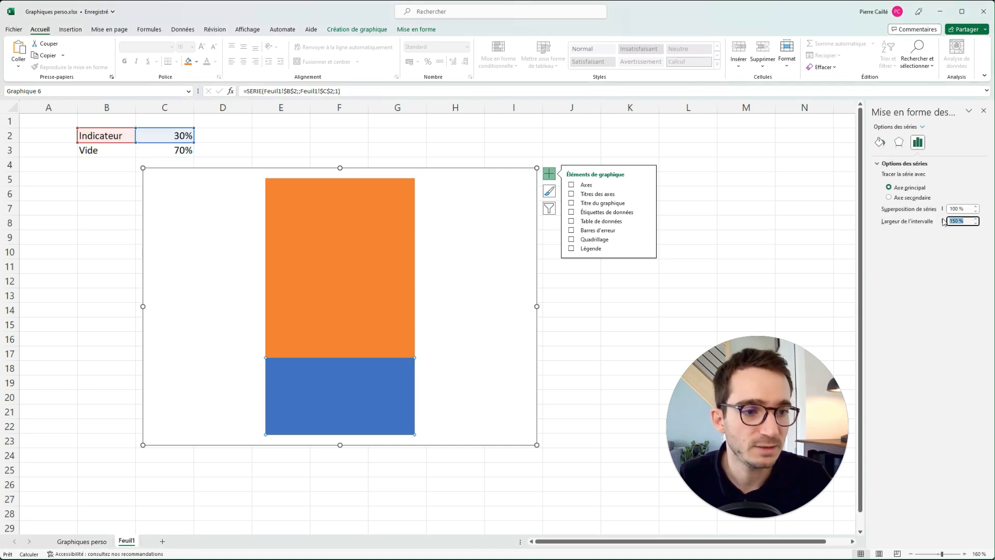
pyautogui.press('Return')
pyautogui.click(716, 217)
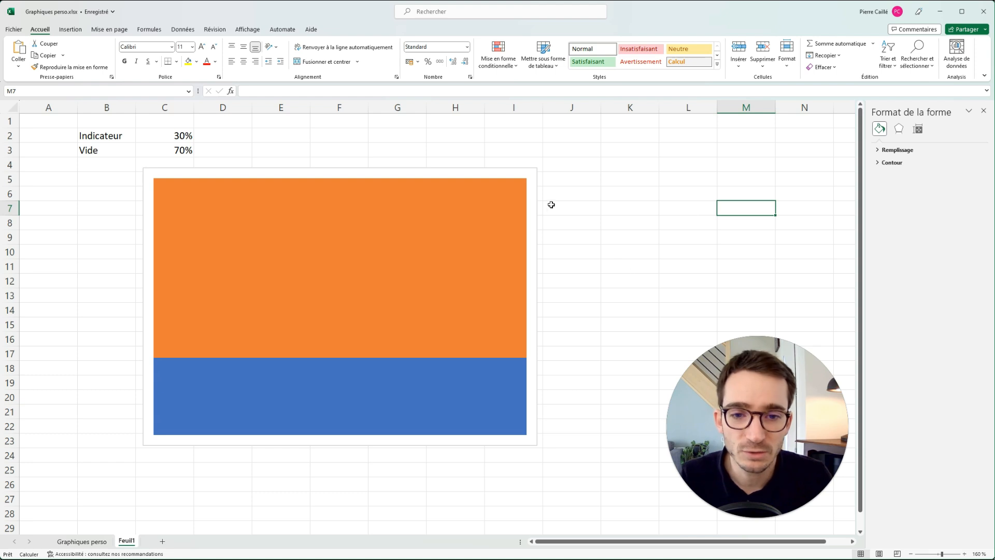
pyautogui.click(491, 170)
pyautogui.moveTo(492, 171); pyautogui.dragTo(535, 180)
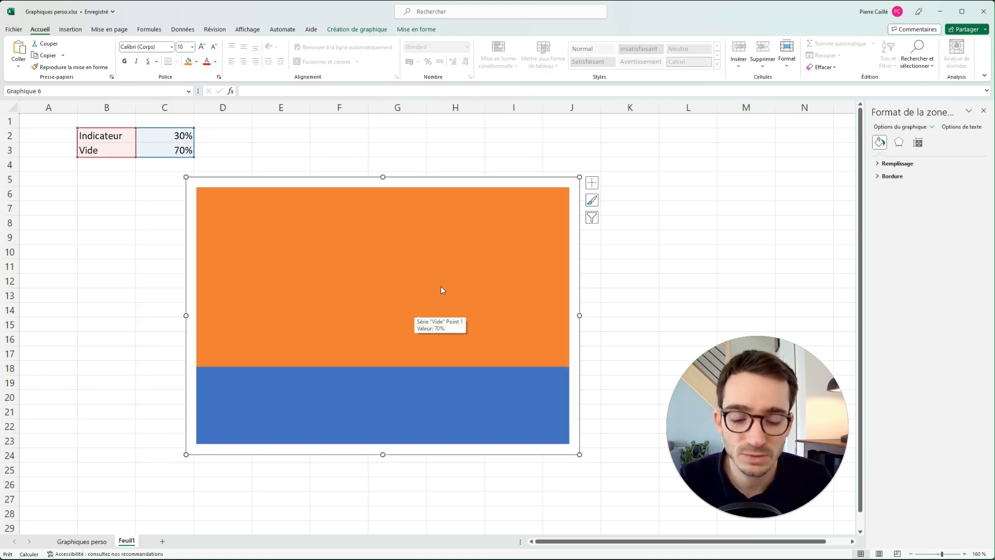
# Switch to Chrome, search Google for "free vector icons" and open the Flaticon website
pyautogui.hotkey('alt', 'Tab')
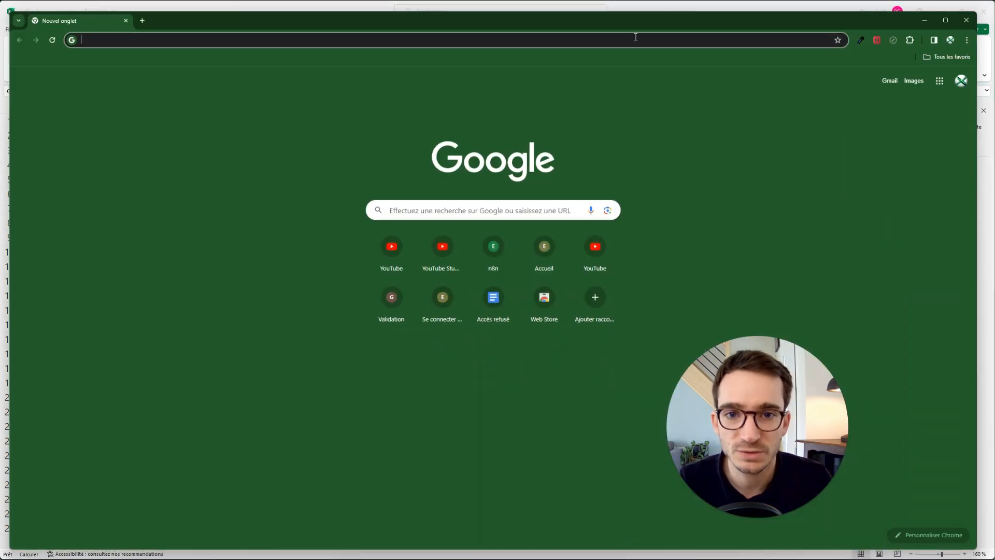
pyautogui.click(161, 38)
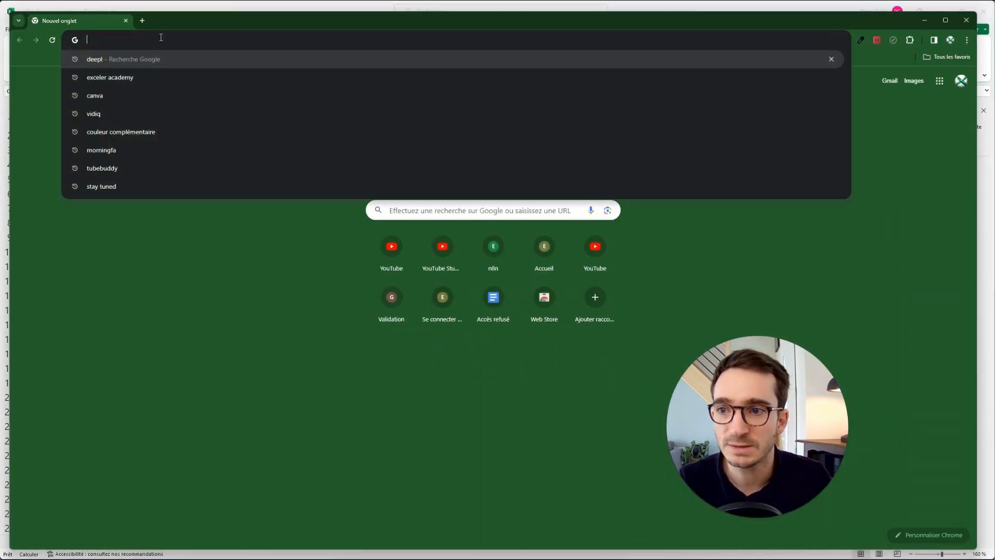
pyautogui.write('free')
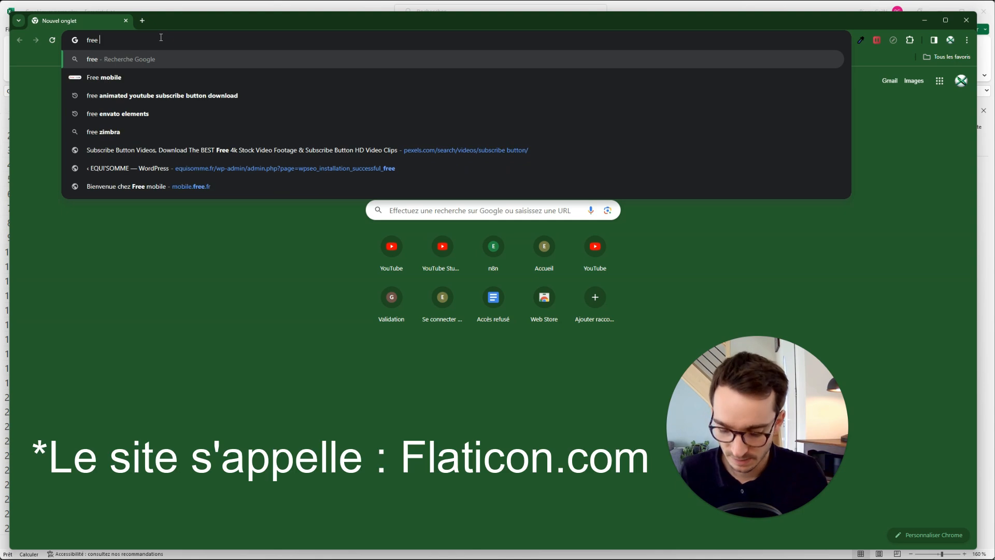
pyautogui.write(' vector icons')
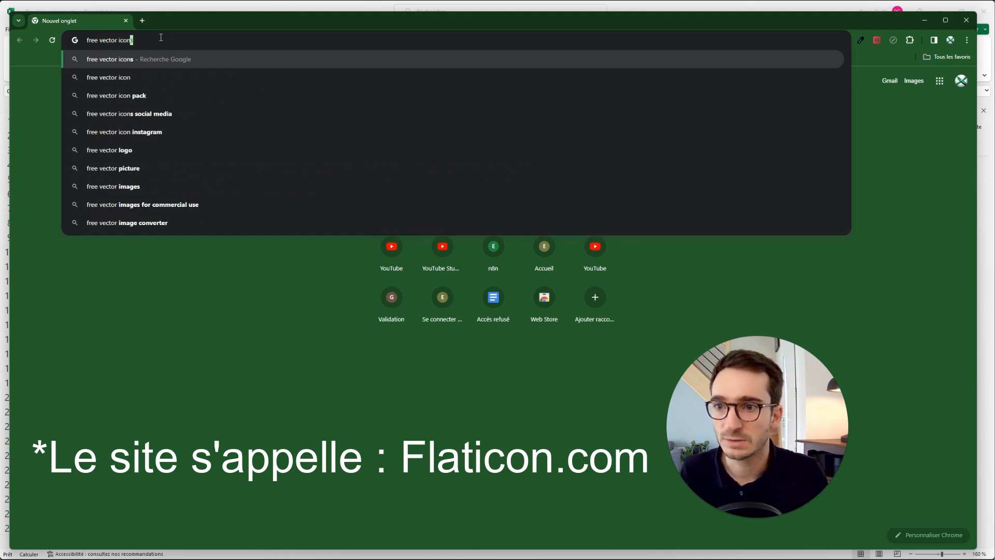
pyautogui.press('Return')
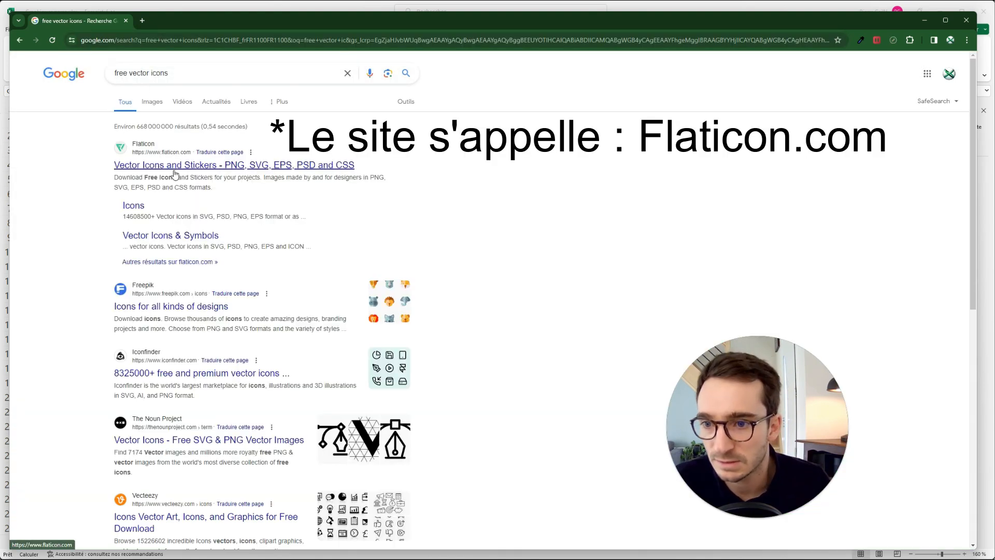
pyautogui.click(222, 166)
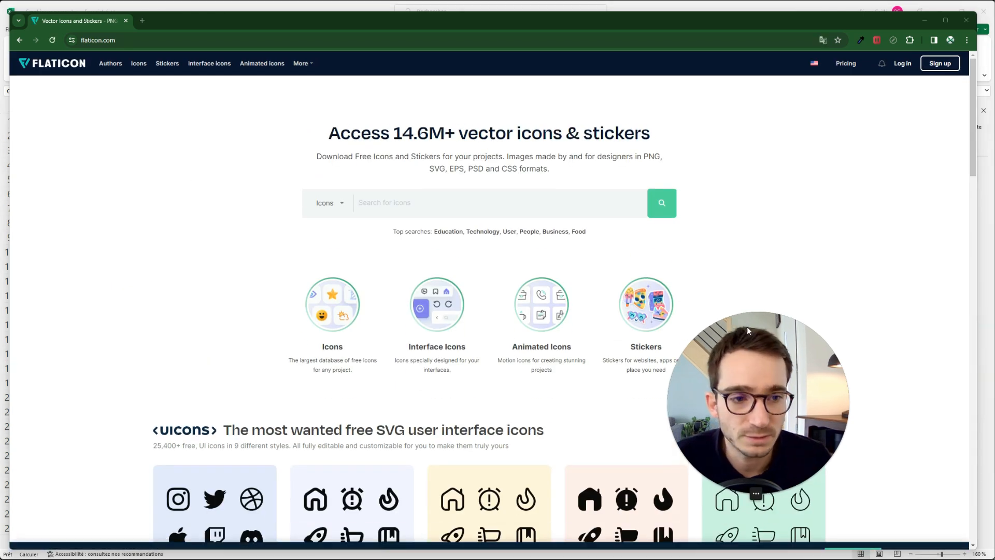
pyautogui.click(852, 481)
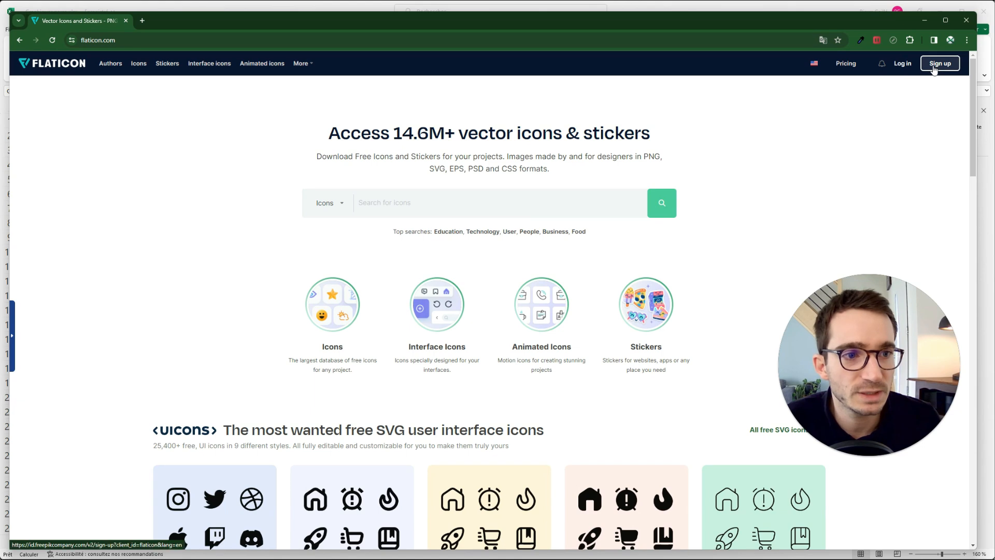
# Log in to Flaticon and search its icons for "gas station"
pyautogui.click(902, 65)
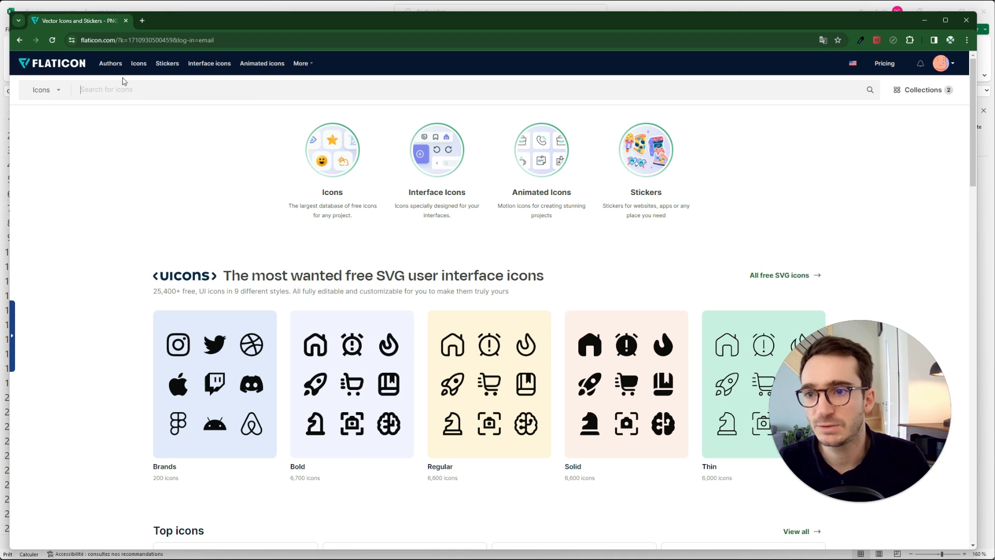
pyautogui.click(56, 90)
pyautogui.click(94, 90)
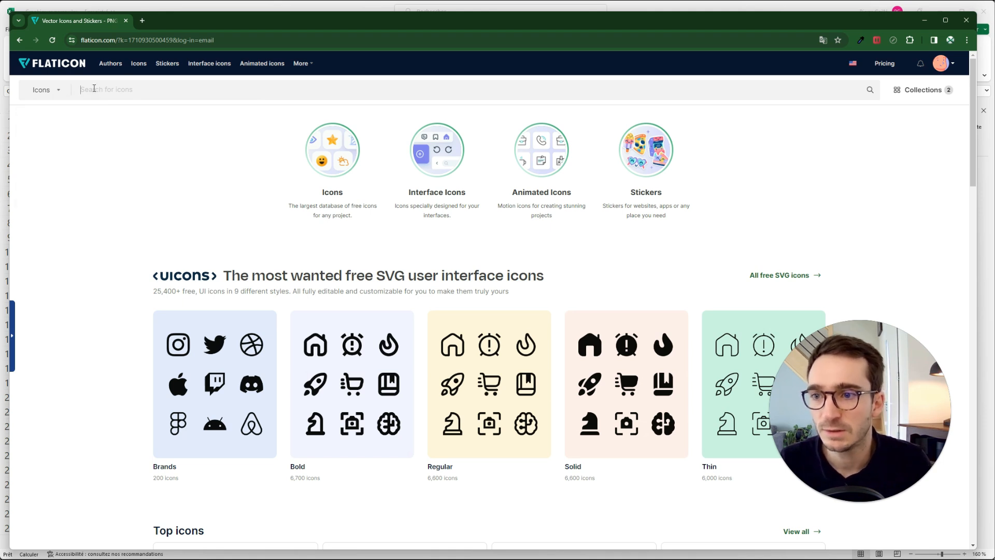
pyautogui.write('station essence')
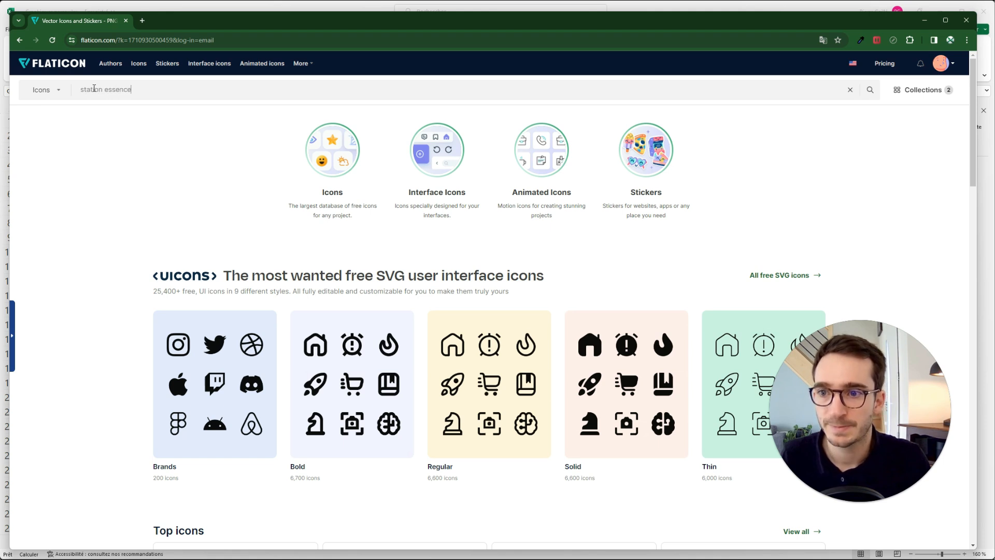
pyautogui.press('Return')
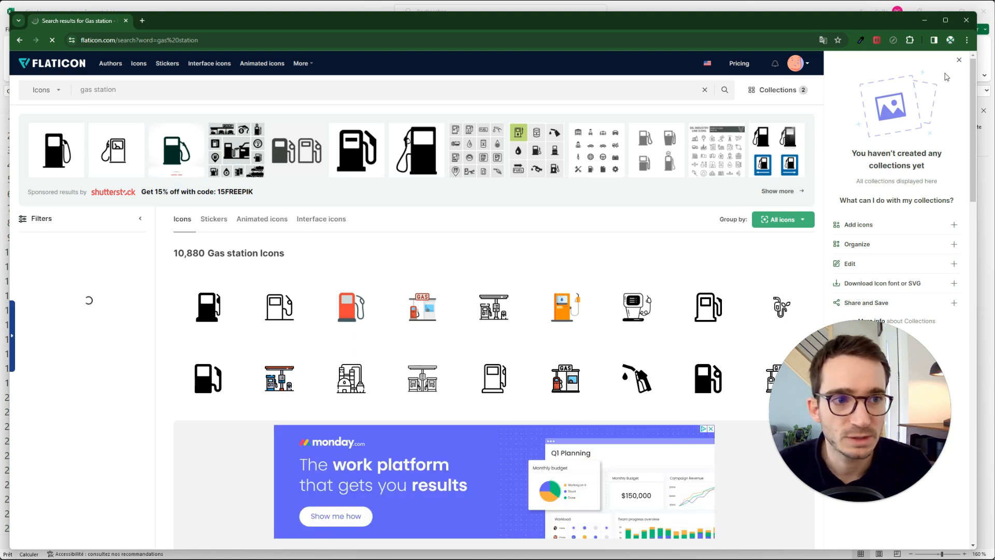
# Browse the gas station icons through the second results page and open the solid black petrol pump icon with a cut-out drop
pyautogui.scroll(-1, 469, 270)
pyautogui.scroll(-2, 456, 259)
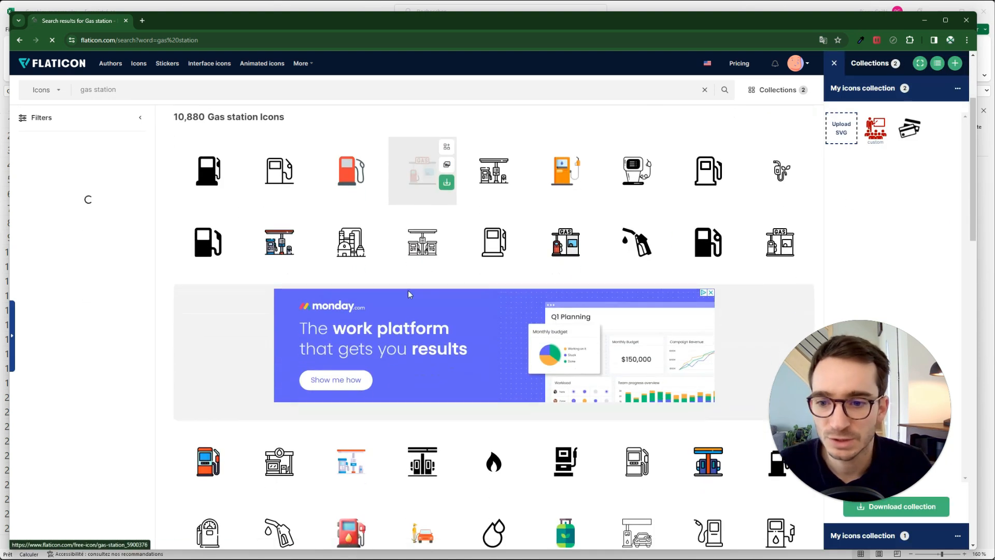
pyautogui.scroll(-1, 513, 233)
pyautogui.scroll(-3, 518, 231)
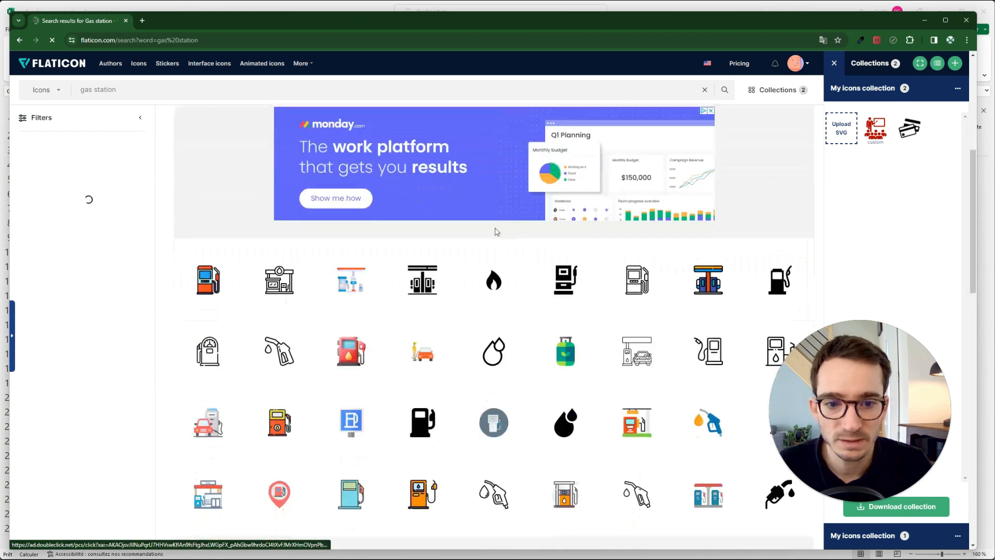
pyautogui.scroll(3, 449, 239)
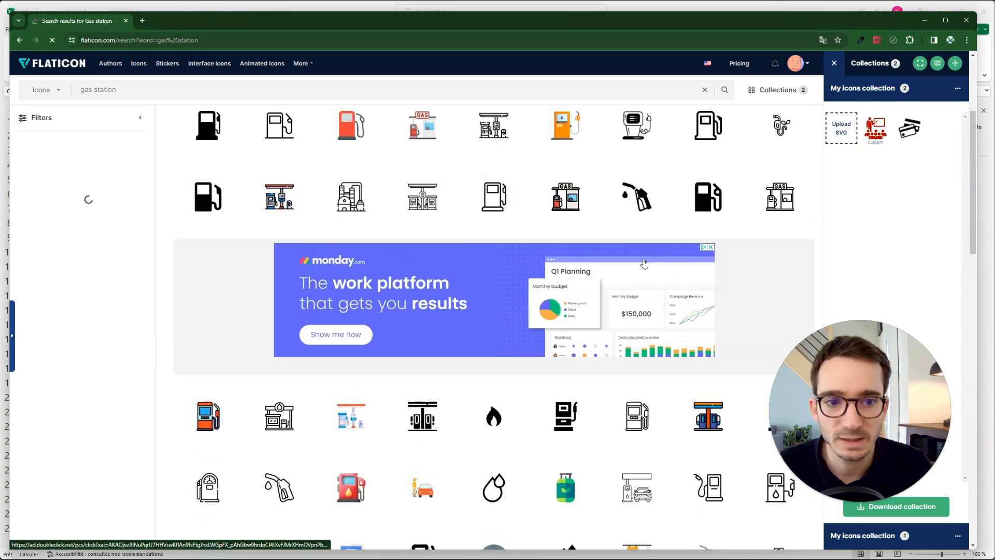
pyautogui.scroll(-7, 203, 127)
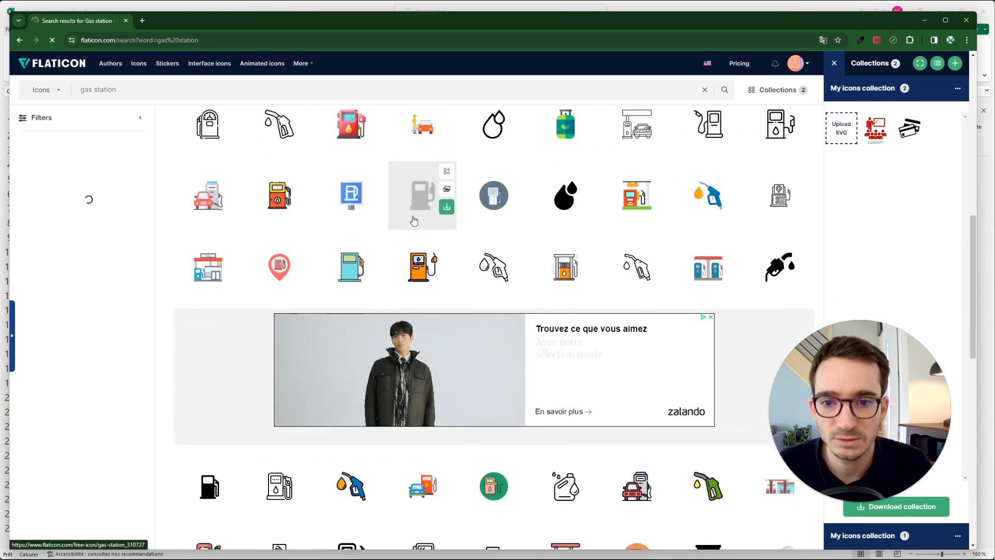
pyautogui.scroll(-5, 591, 202)
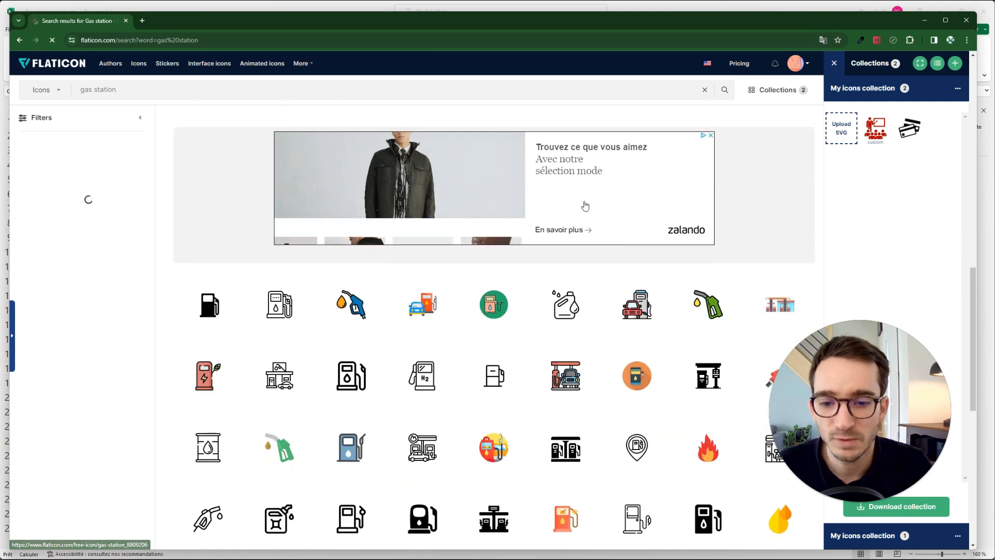
pyautogui.scroll(-2, 466, 357)
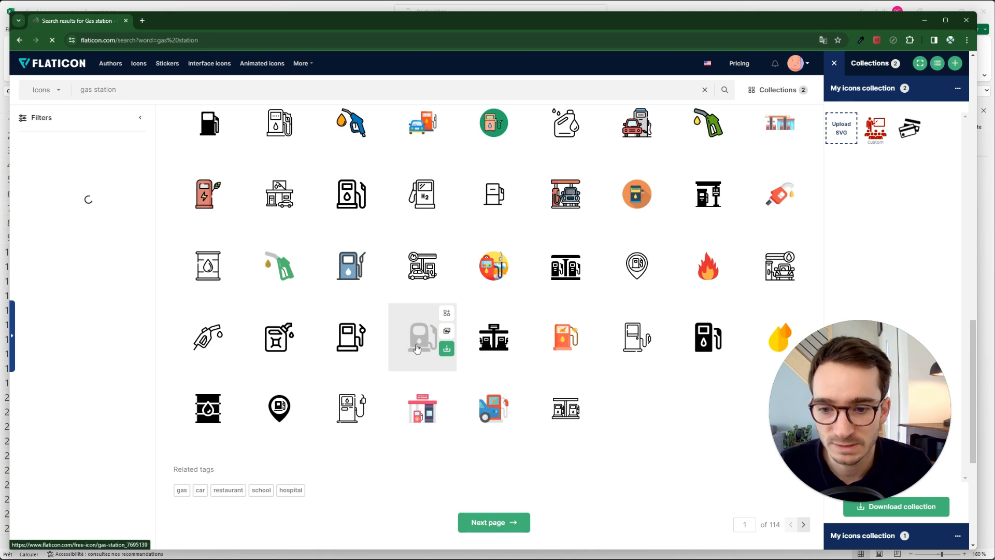
pyautogui.click(493, 522)
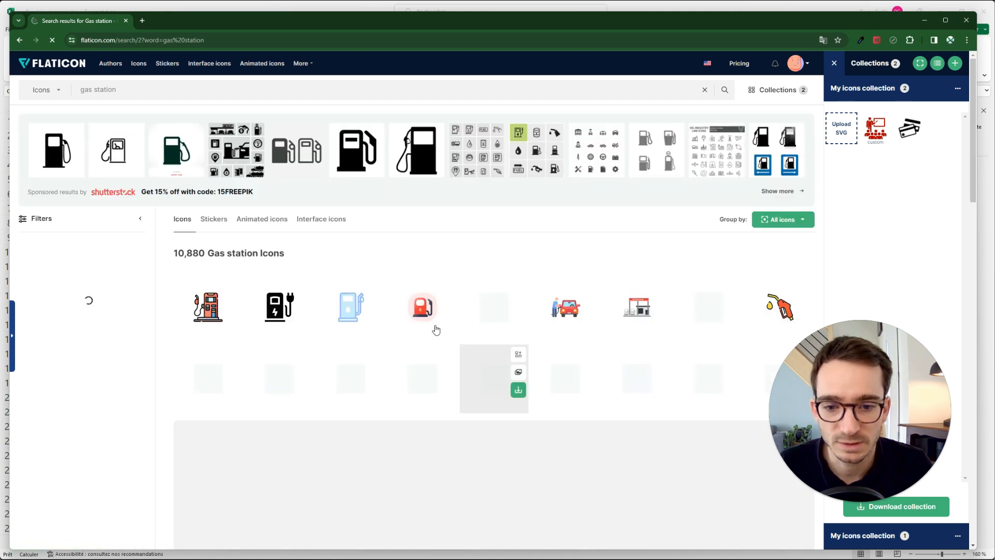
pyautogui.scroll(-10, 466, 255)
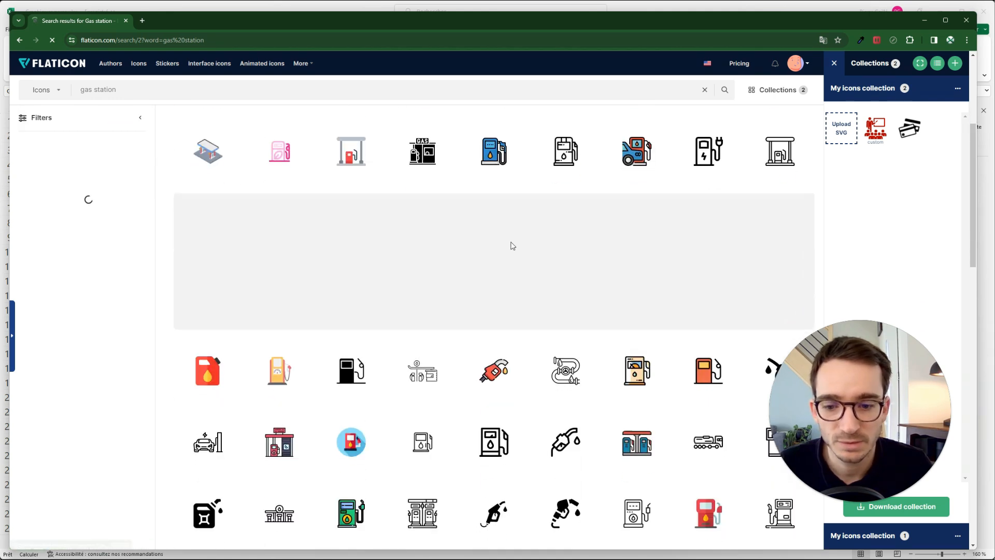
pyautogui.scroll(-3, 506, 377)
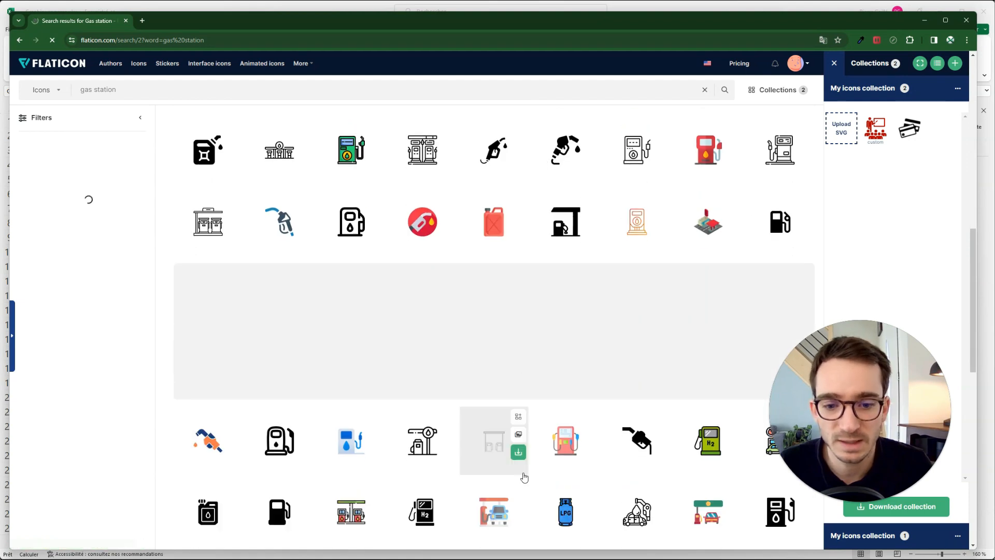
pyautogui.scroll(-5, 440, 354)
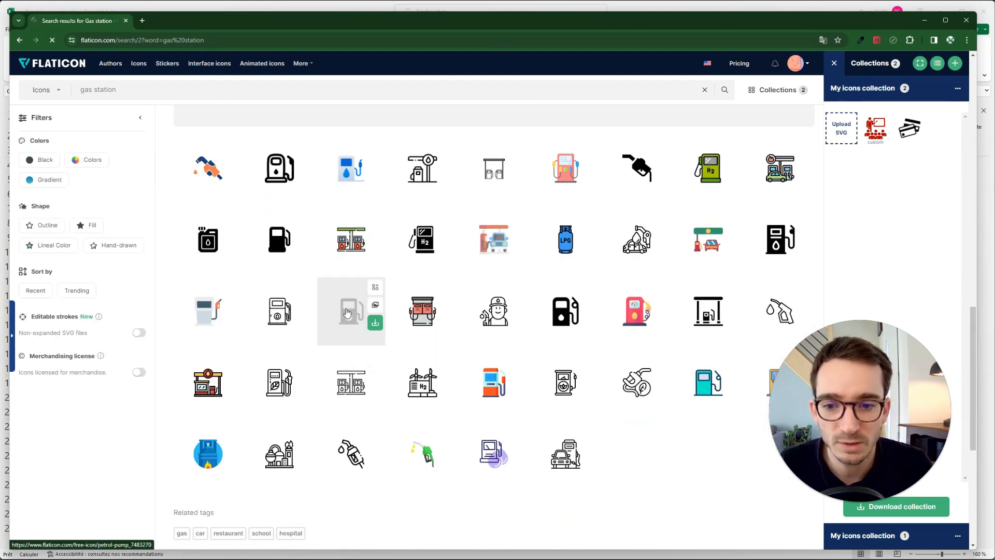
pyautogui.click(346, 312)
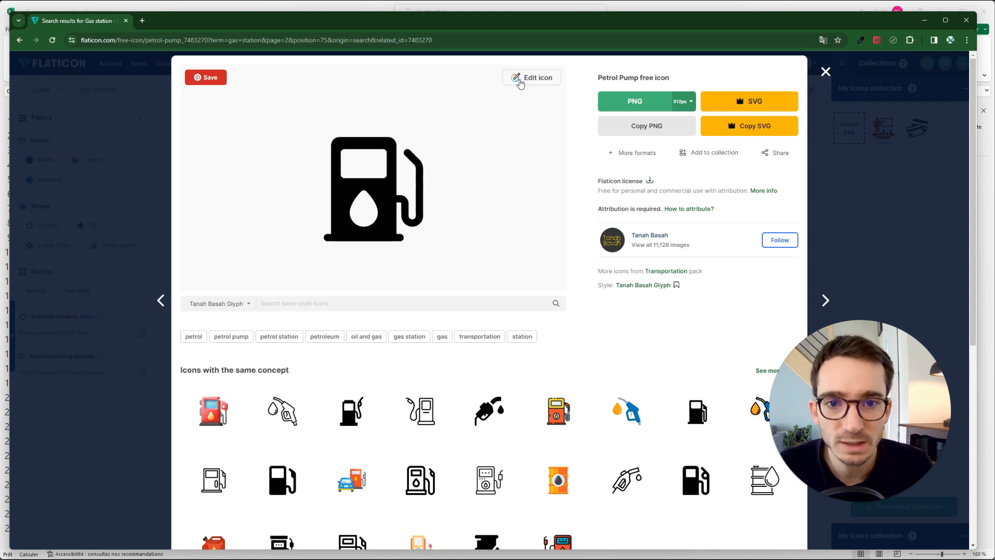
# Edit the petrol pump icon online, adding a square background shape at size 100 in a saturated blue
pyautogui.click(536, 79)
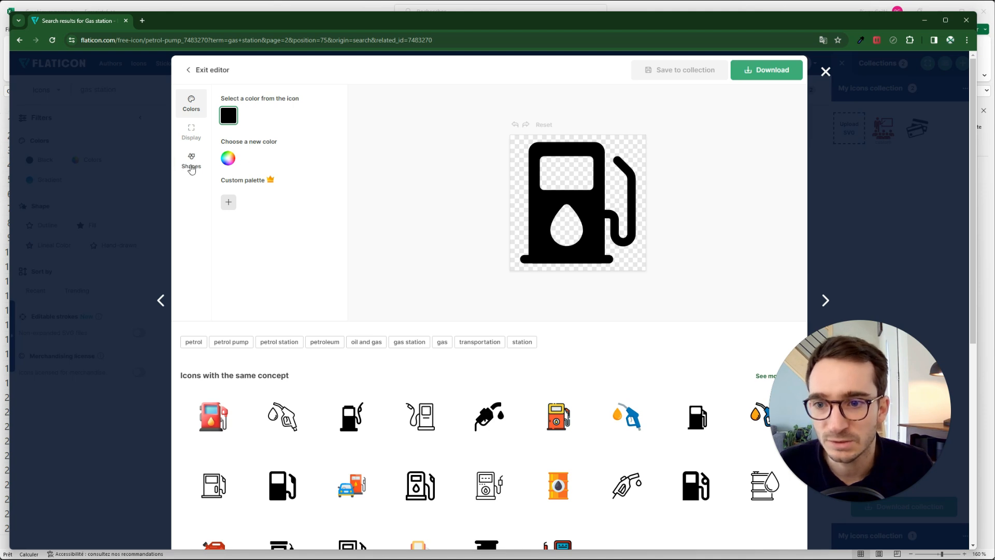
pyautogui.click(191, 168)
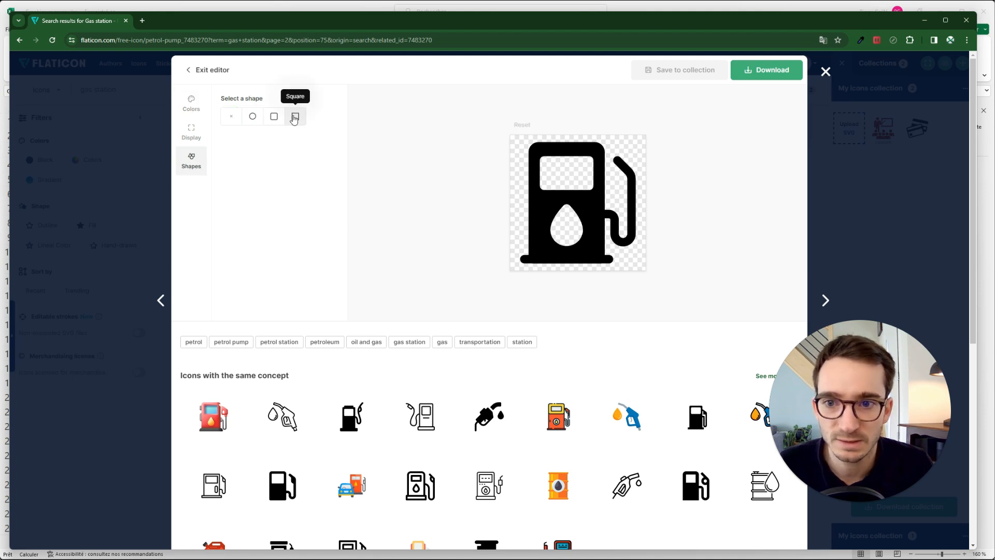
pyautogui.click(294, 119)
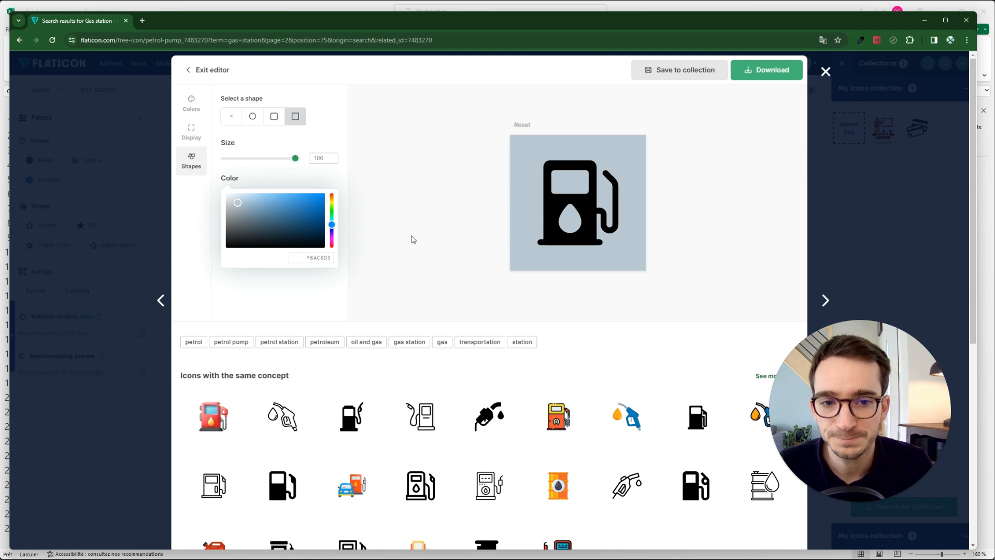
pyautogui.moveTo(279, 219)
pyautogui.mouseDown()
pyautogui.moveTo(311, 199)
pyautogui.moveTo(311, 214)
pyautogui.moveTo(313, 203)
pyautogui.mouseUp()
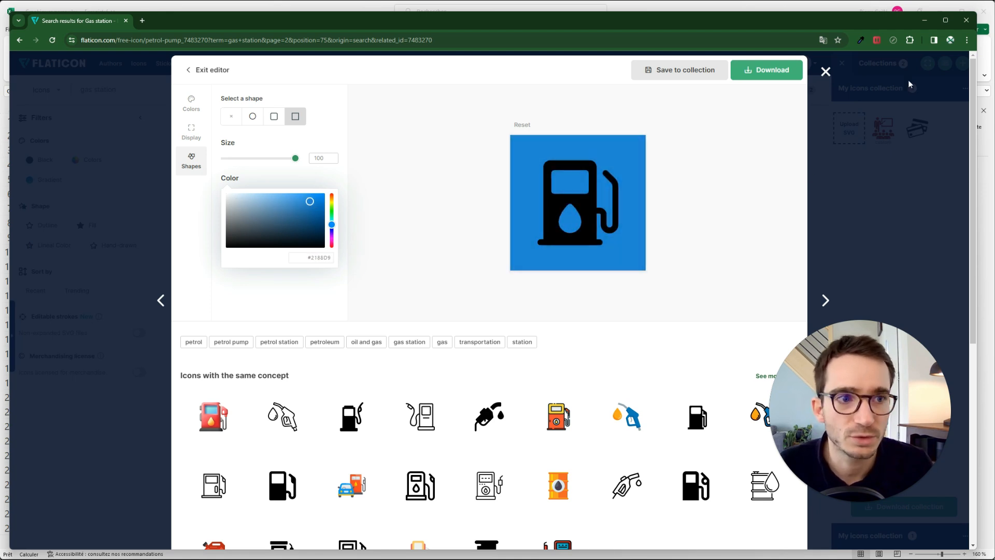
# Review the example pump gauge on Excel's Graphiques perso sheet, and return to Flaticon to set the icon's square background to white #FFFFFF
pyautogui.click(924, 20)
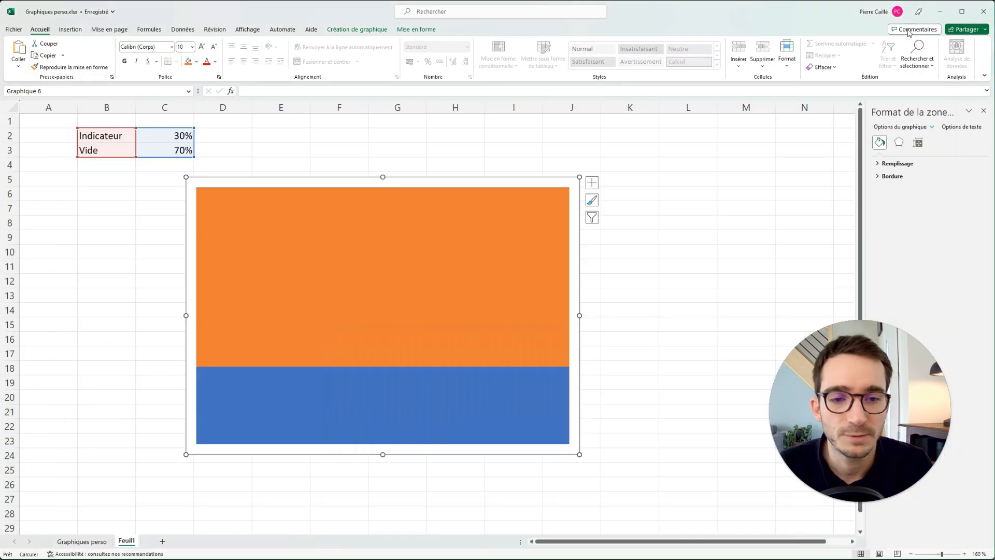
pyautogui.click(89, 541)
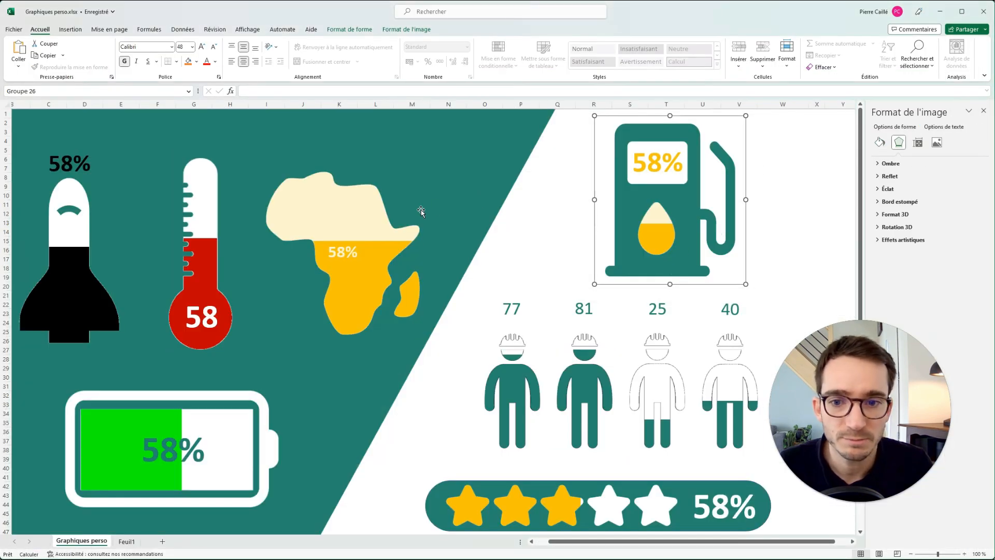
pyautogui.click(420, 198)
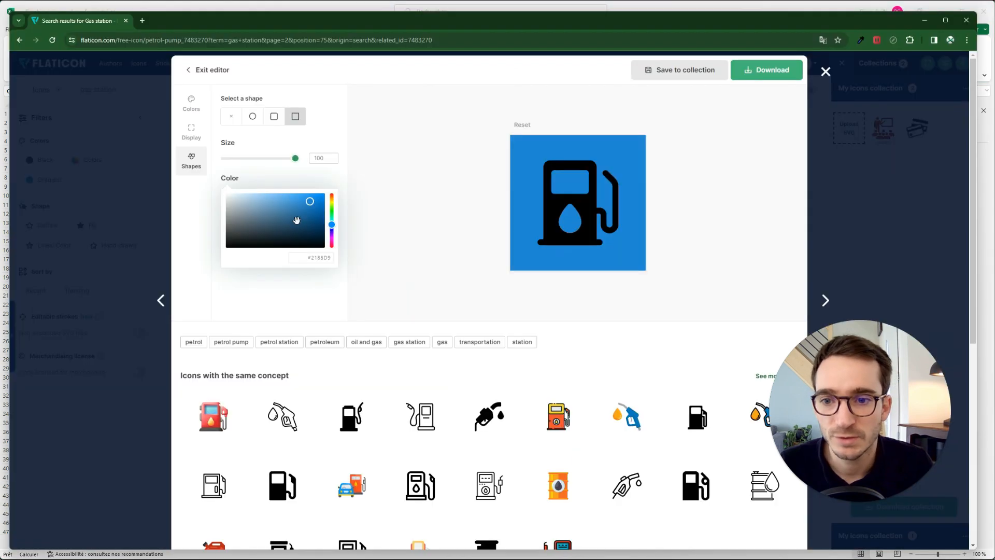
pyautogui.moveTo(295, 217); pyautogui.dragTo(205, 182)
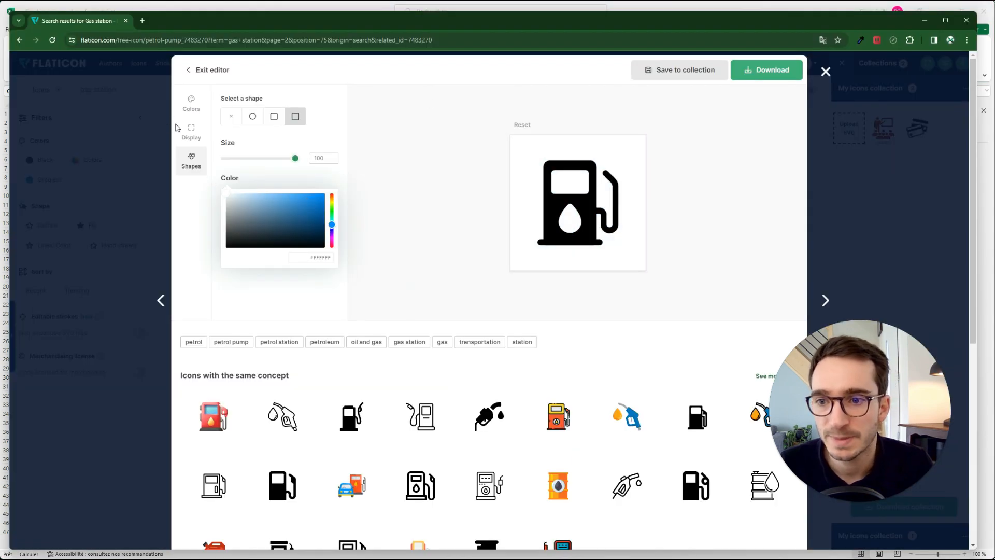
# Enlarge the petrol pump icon to scale 106 within its white square and recolour it teal #268373
pyautogui.click(191, 136)
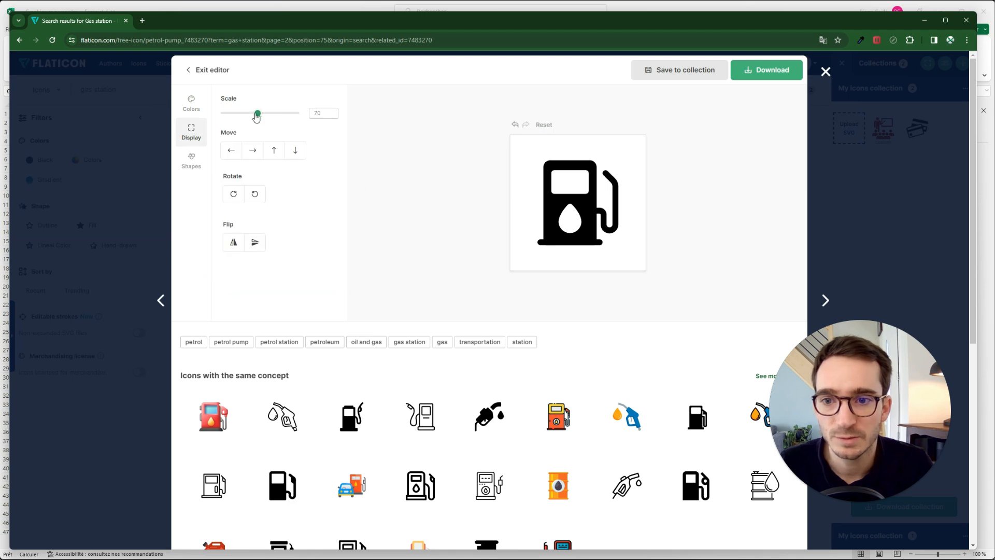
pyautogui.moveTo(258, 118); pyautogui.dragTo(276, 125)
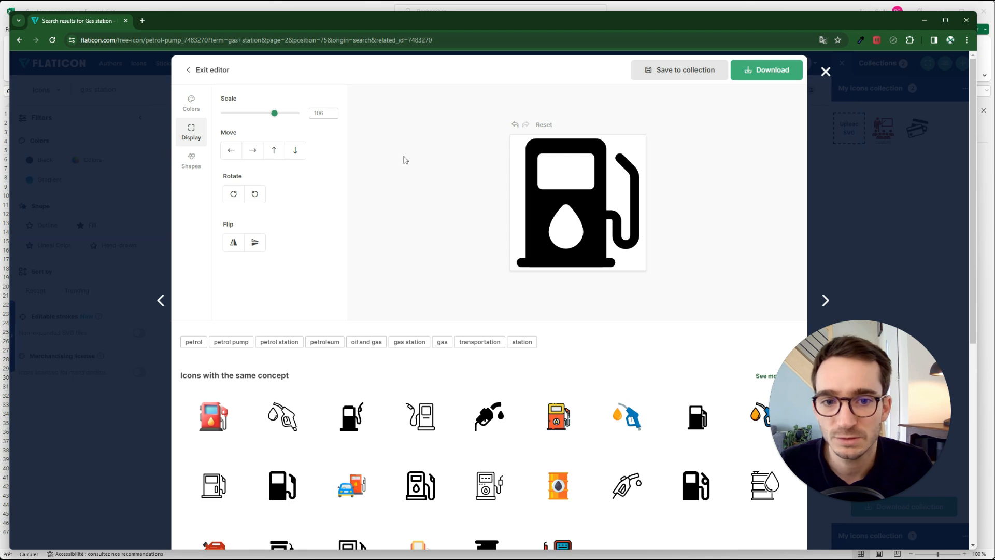
pyautogui.click(198, 107)
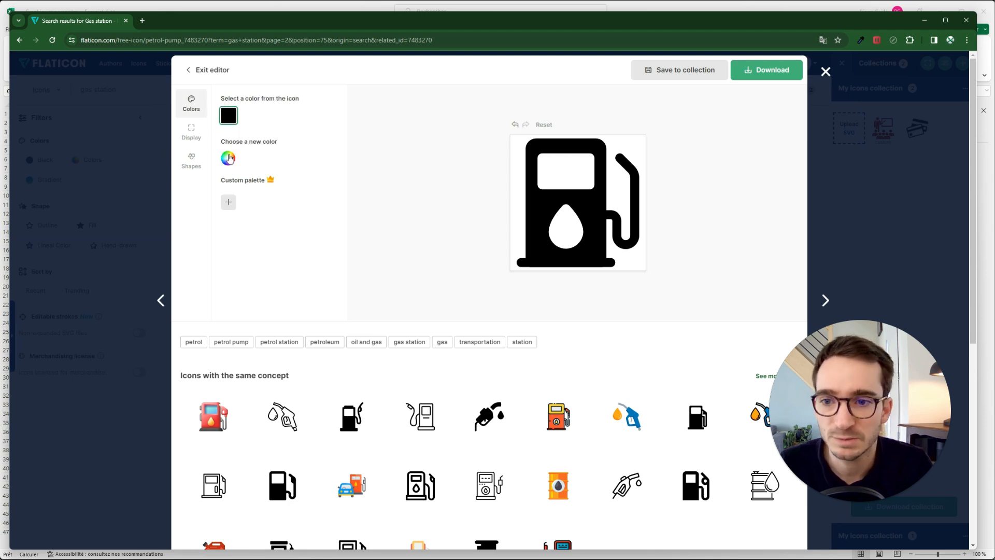
pyautogui.click(228, 158)
pyautogui.moveTo(290, 211)
pyautogui.mouseDown()
pyautogui.moveTo(263, 185)
pyautogui.moveTo(250, 207)
pyautogui.moveTo(260, 193)
pyautogui.mouseUp()
pyautogui.doubleClick(334, 239)
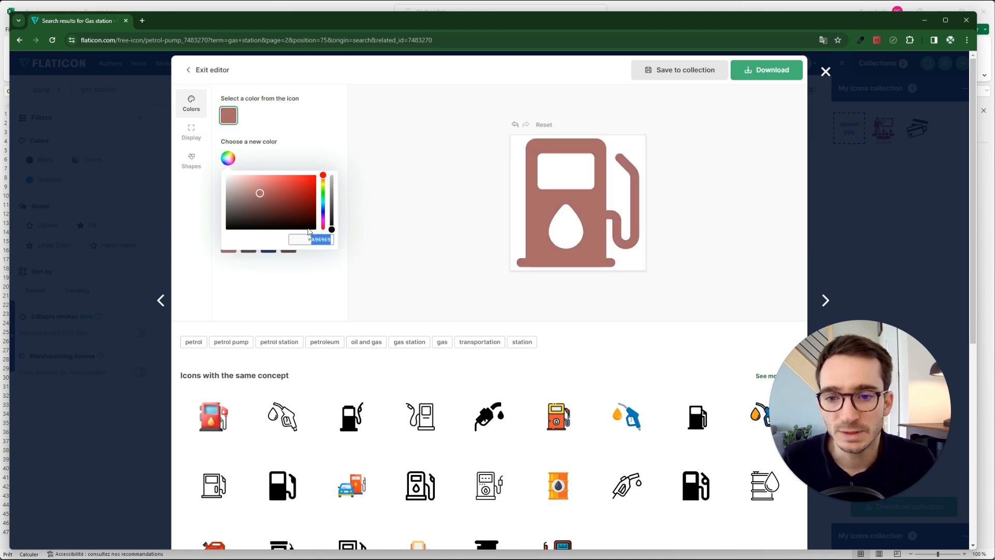
pyautogui.write('268373')
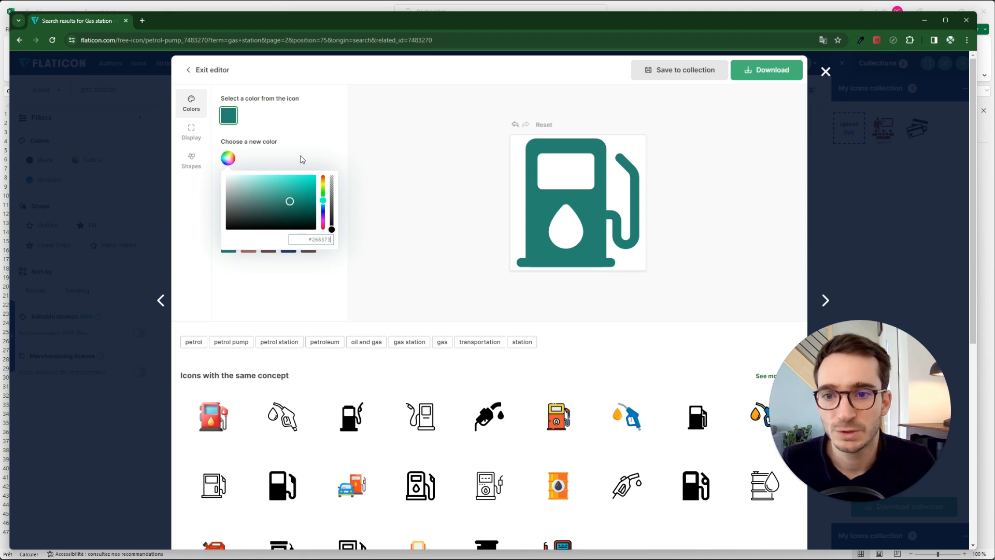
pyautogui.click(313, 150)
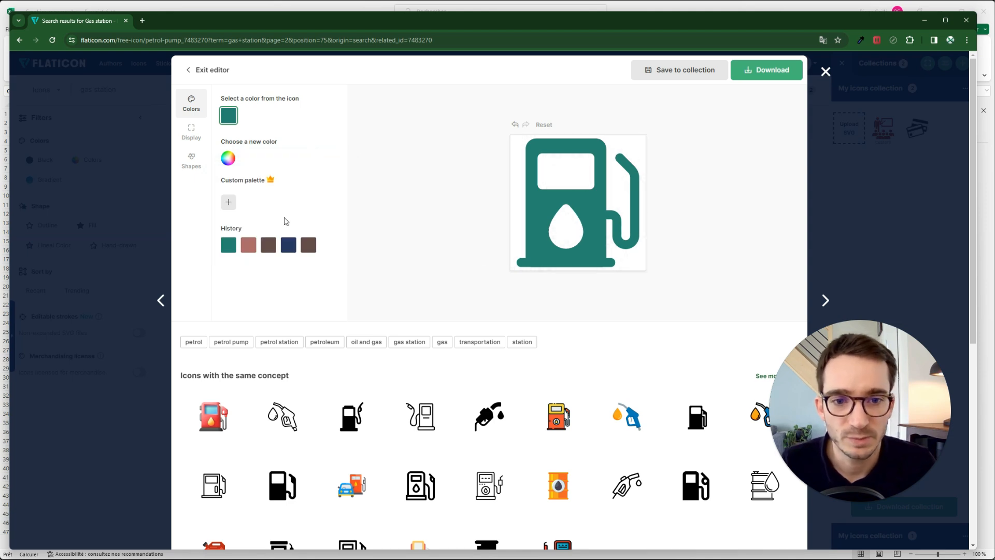
# Download the customised petrol pump icon as a 512px PNG using the free download with attribution
pyautogui.click(757, 75)
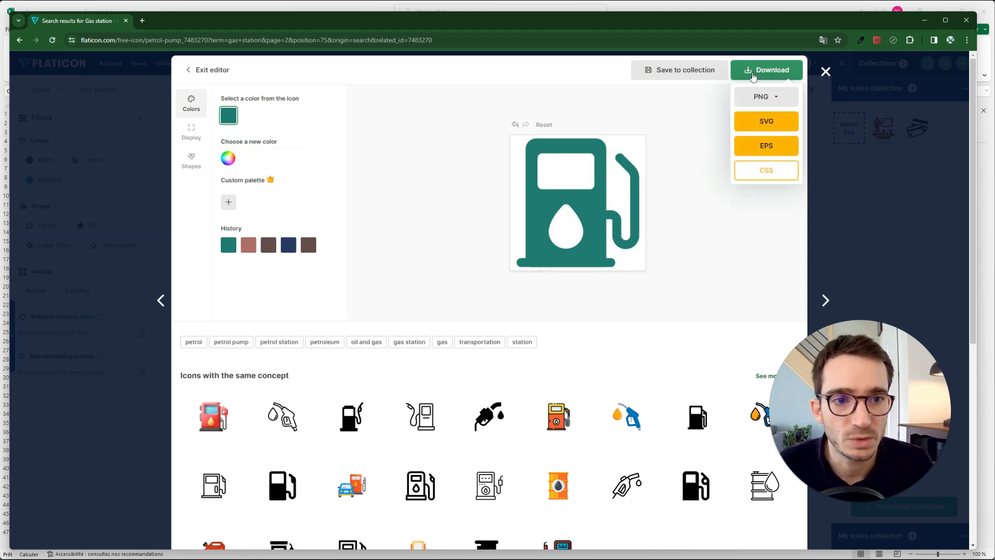
pyautogui.click(780, 102)
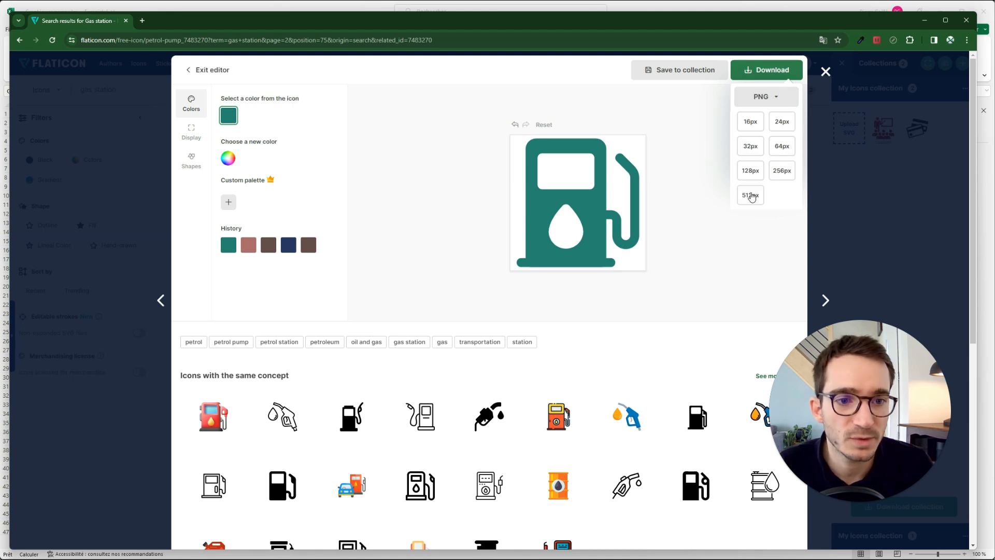
pyautogui.click(751, 196)
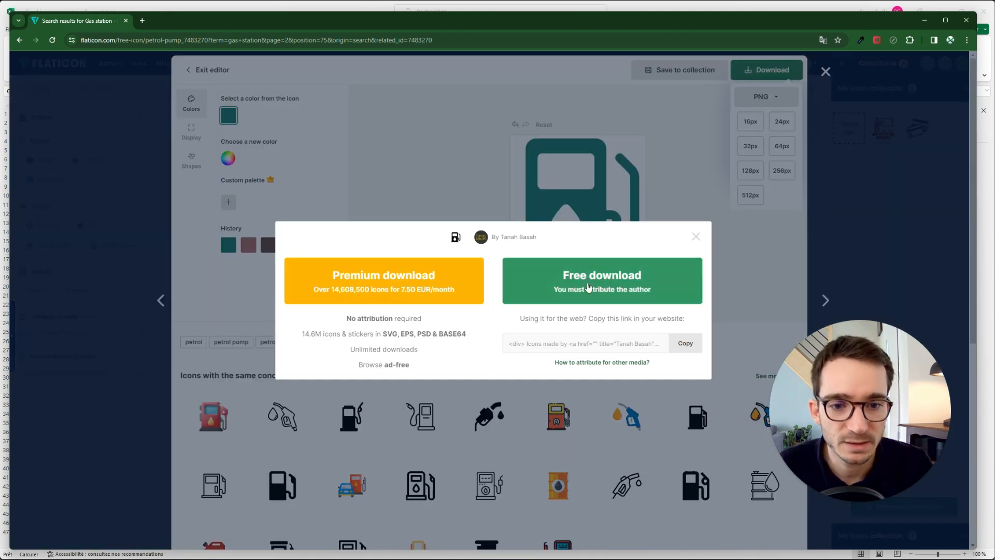
pyautogui.click(598, 284)
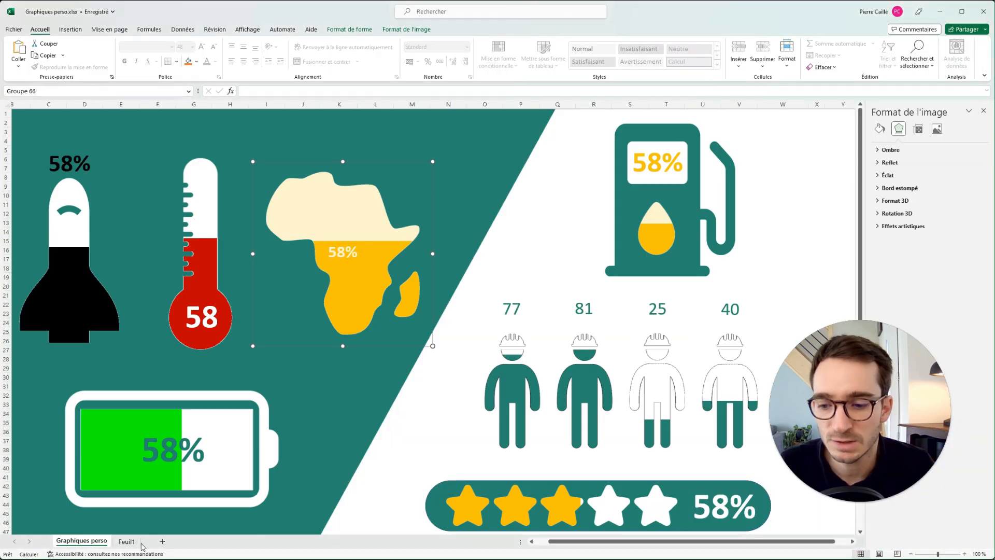
# Switch to Excel's Feuil1 sheet and insert petrol-pump.png from the device's Téléchargements folder
pyautogui.click(141, 544)
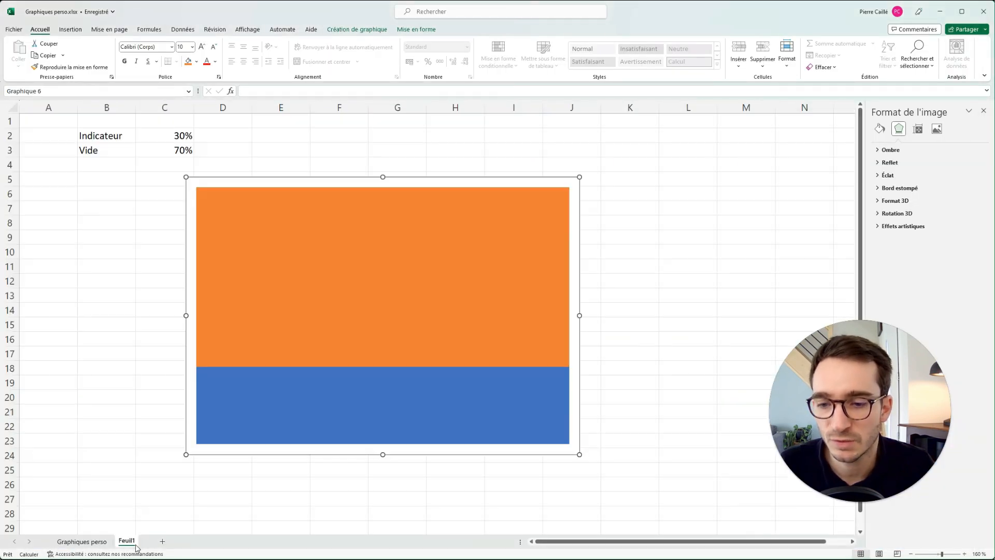
pyautogui.click(371, 179)
pyautogui.click(145, 179)
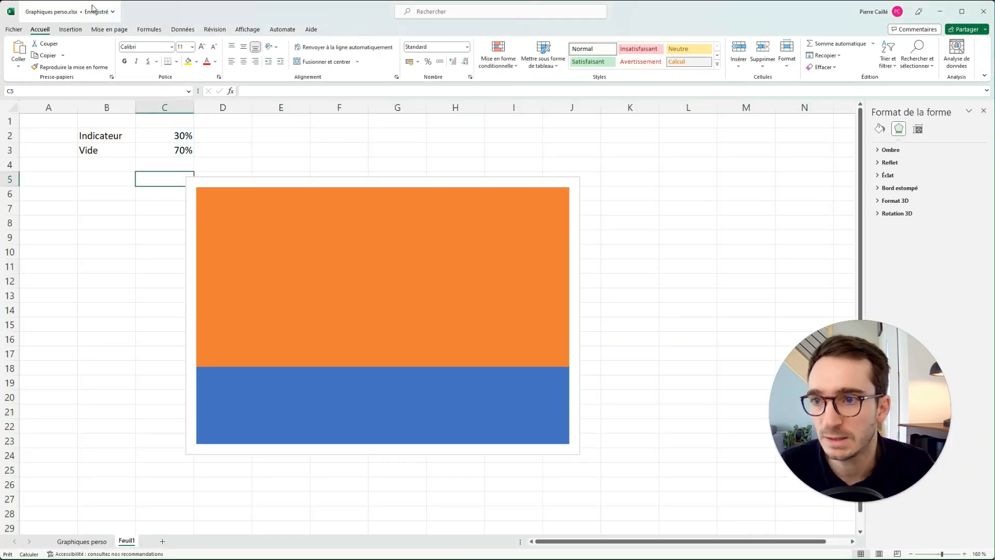
pyautogui.click(71, 30)
pyautogui.click(124, 52)
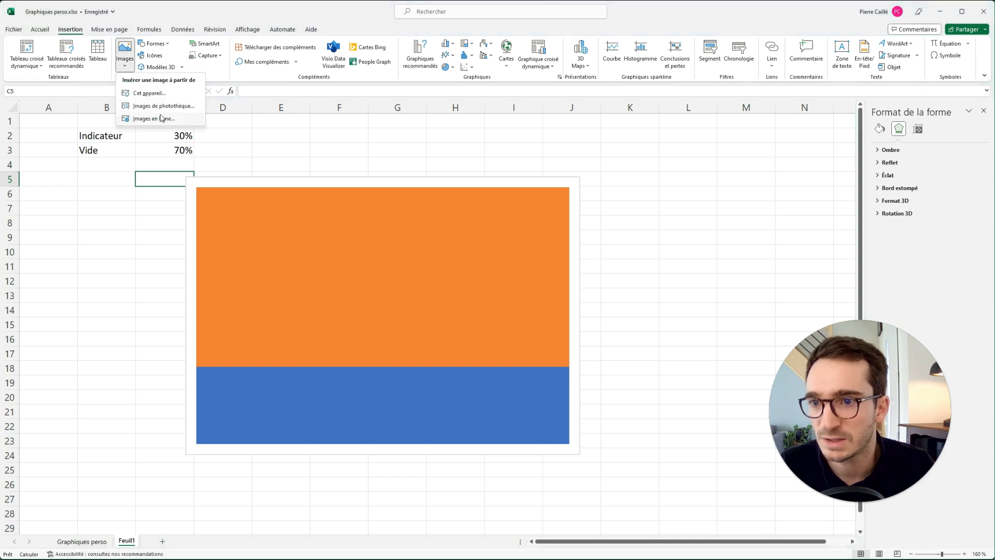
pyautogui.click(156, 92)
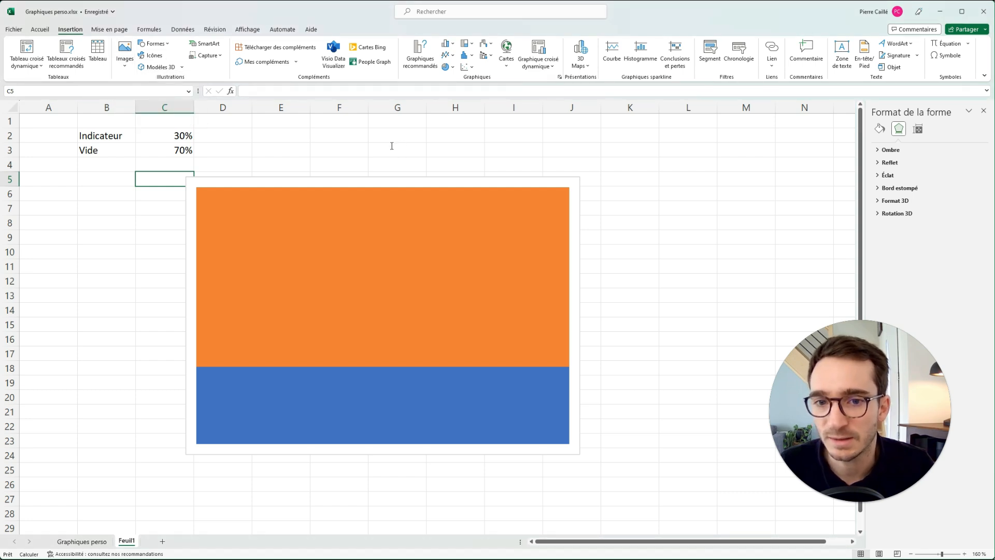
pyautogui.click(176, 168)
pyautogui.click(259, 151)
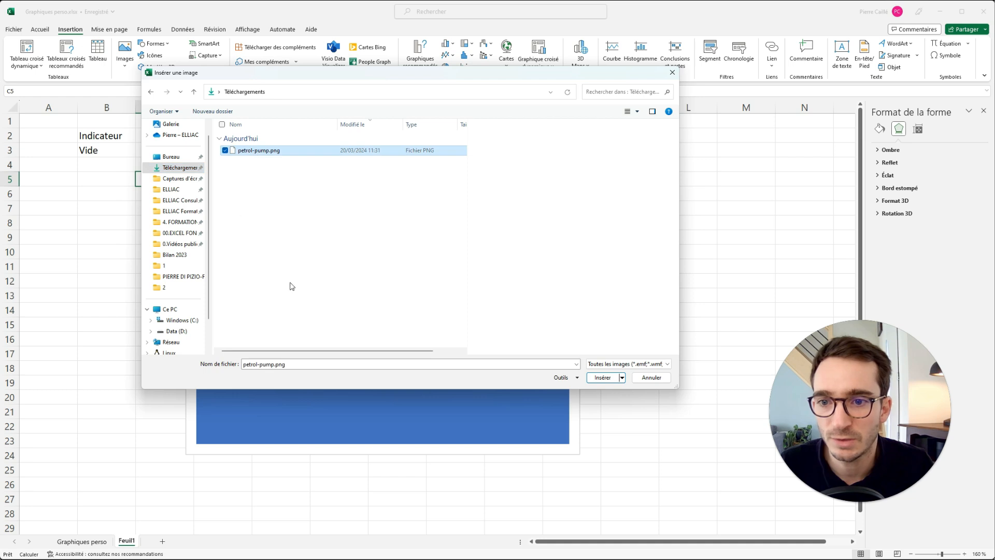
pyautogui.click(602, 377)
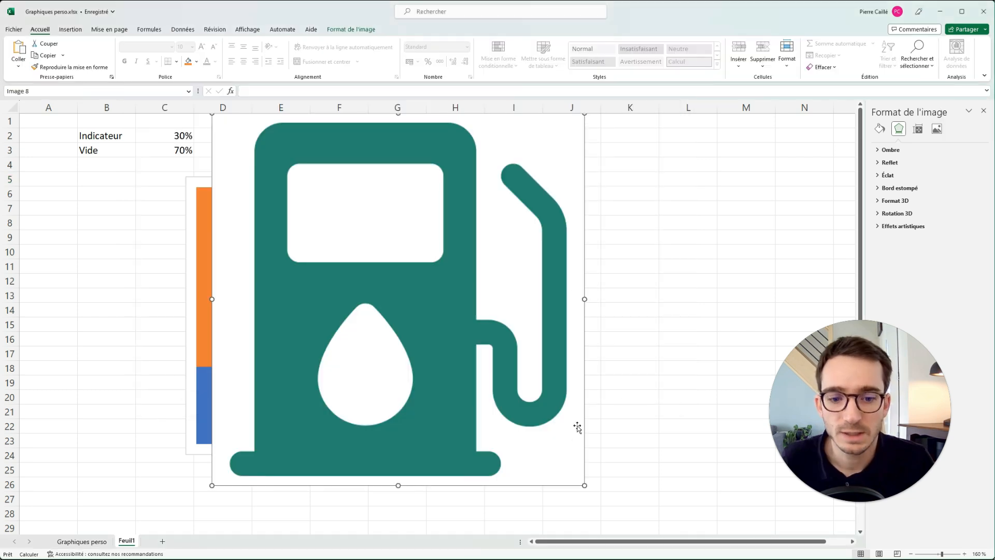
# Shrink the pump picture to about 10.62 cm square below the Indicateur/Vide table, and place the chart beside it around columns F to L
pyautogui.moveTo(584, 486); pyautogui.dragTo(498, 414)
pyautogui.moveTo(477, 121); pyautogui.dragTo(305, 170)
pyautogui.click(455, 188)
pyautogui.moveTo(450, 179); pyautogui.dragTo(593, 177)
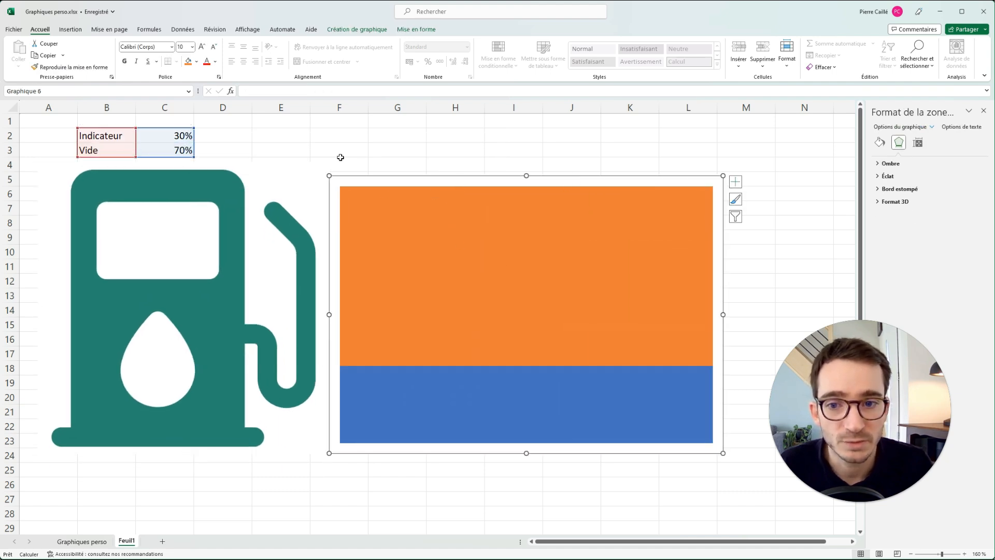
# Remove the chart area's fill and border, leaving only the stacked column over the sheet
pyautogui.click(879, 145)
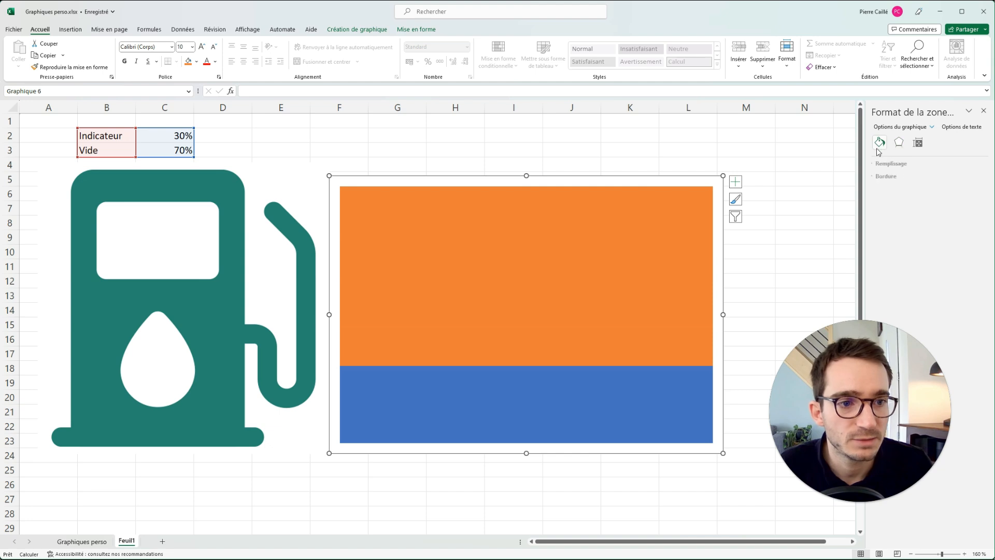
pyautogui.click(897, 163)
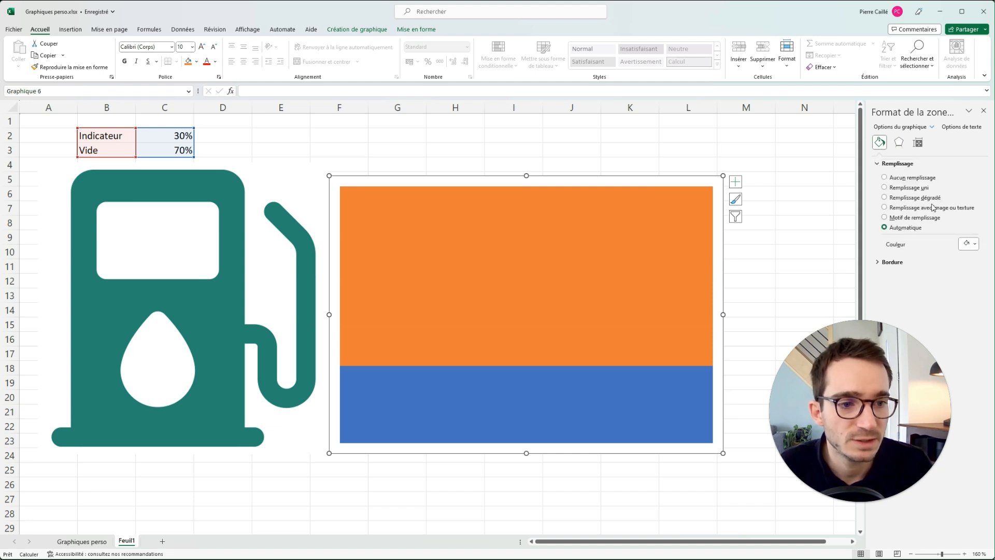
pyautogui.click(884, 177)
pyautogui.click(880, 243)
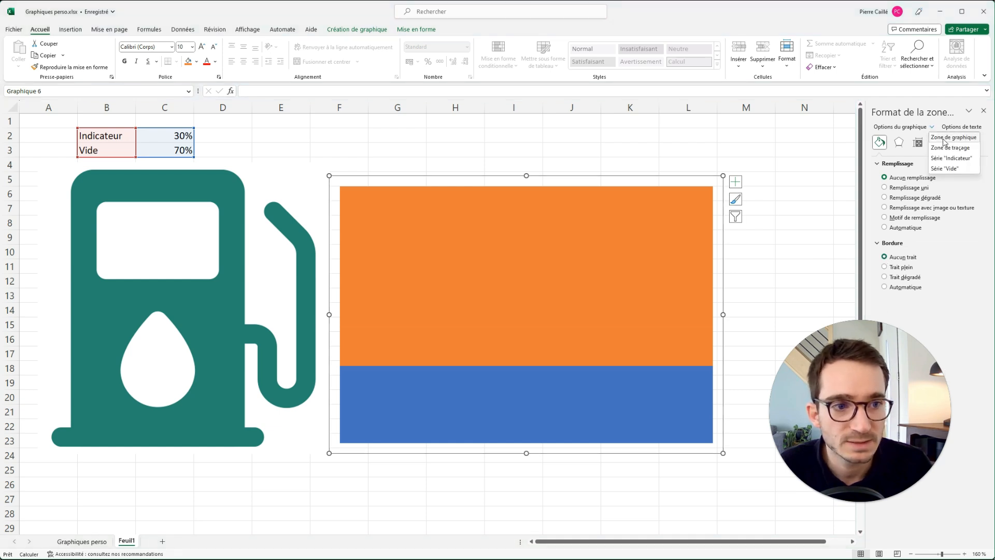
pyautogui.click(449, 164)
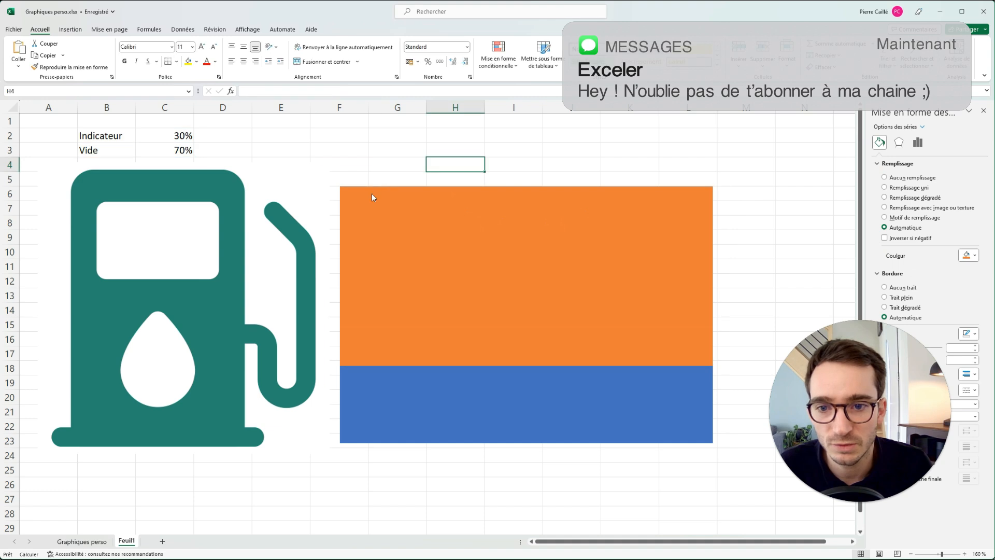
# Shrink the chart to about 5.71 cm high by 5.82 cm wide and bring it to the front
pyautogui.click(398, 182)
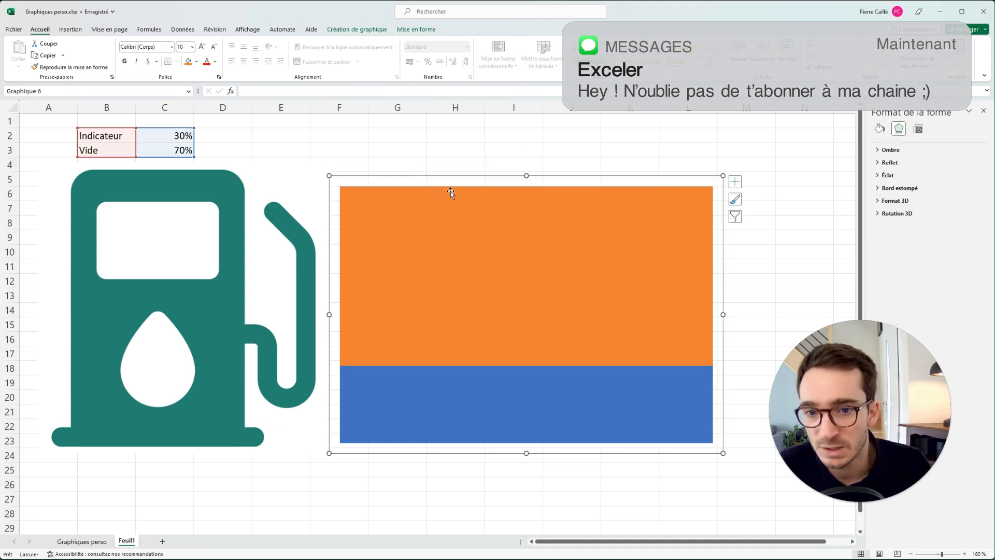
pyautogui.moveTo(722, 175); pyautogui.dragTo(541, 256)
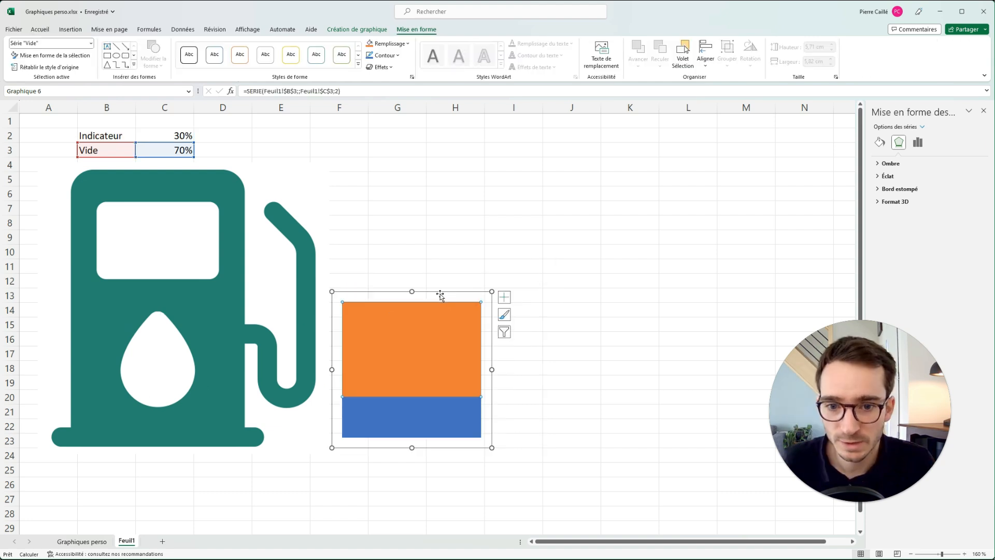
pyautogui.moveTo(440, 295)
pyautogui.mouseDown()
pyautogui.moveTo(213, 293)
pyautogui.moveTo(423, 298)
pyautogui.mouseUp()
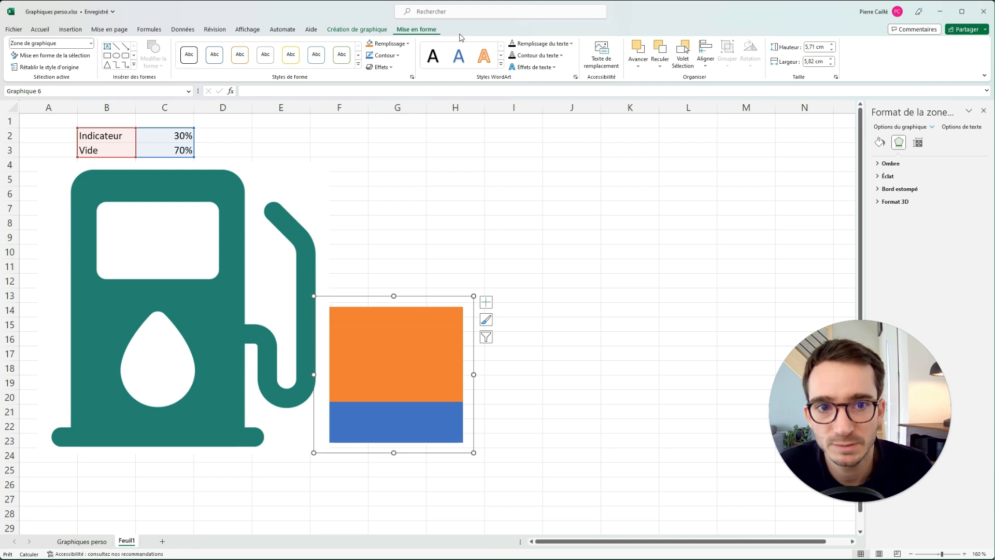
pyautogui.click(638, 66)
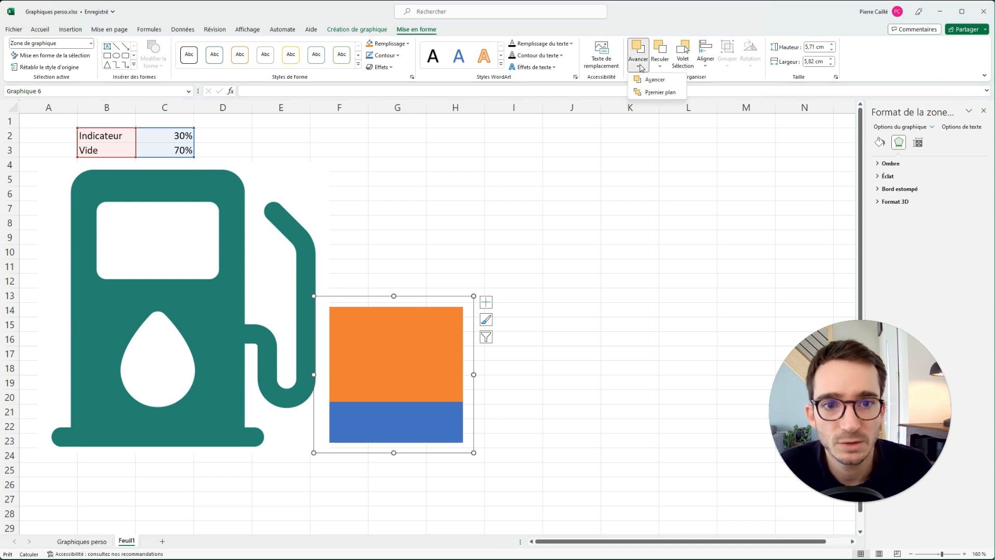
pyautogui.click(649, 94)
# Position the chart over the pump's drop cut-out and resize it to about 4.37 cm high by 3.7 cm wide to cover the drop
pyautogui.moveTo(373, 296); pyautogui.dragTo(216, 300)
pyautogui.moveTo(238, 455); pyautogui.dragTo(237, 415)
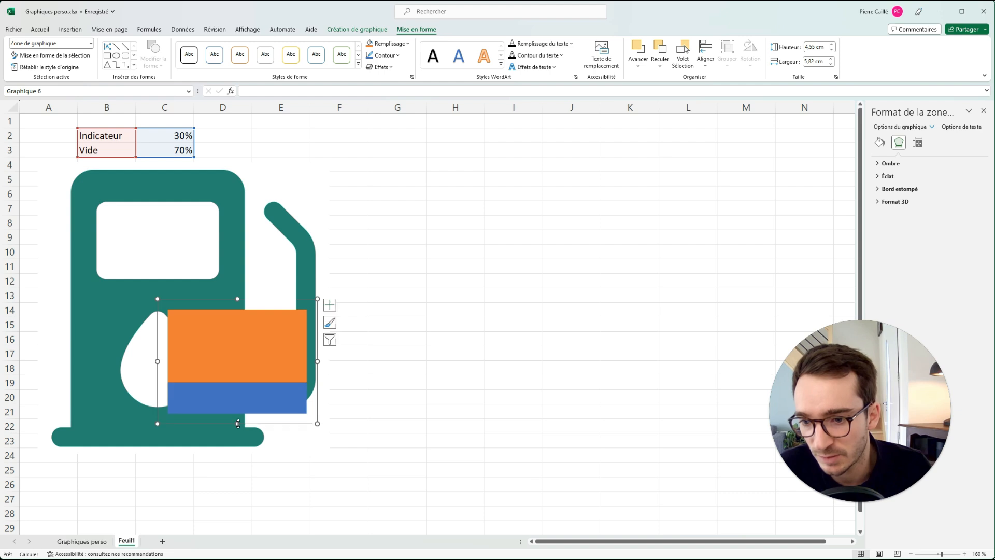
pyautogui.moveTo(225, 300); pyautogui.dragTo(203, 307)
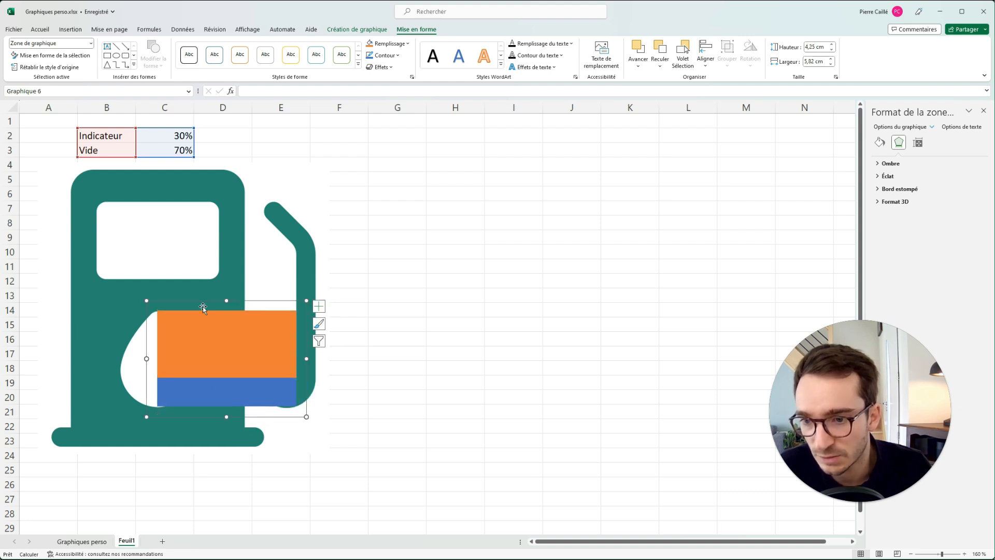
pyautogui.moveTo(226, 417); pyautogui.dragTo(227, 419)
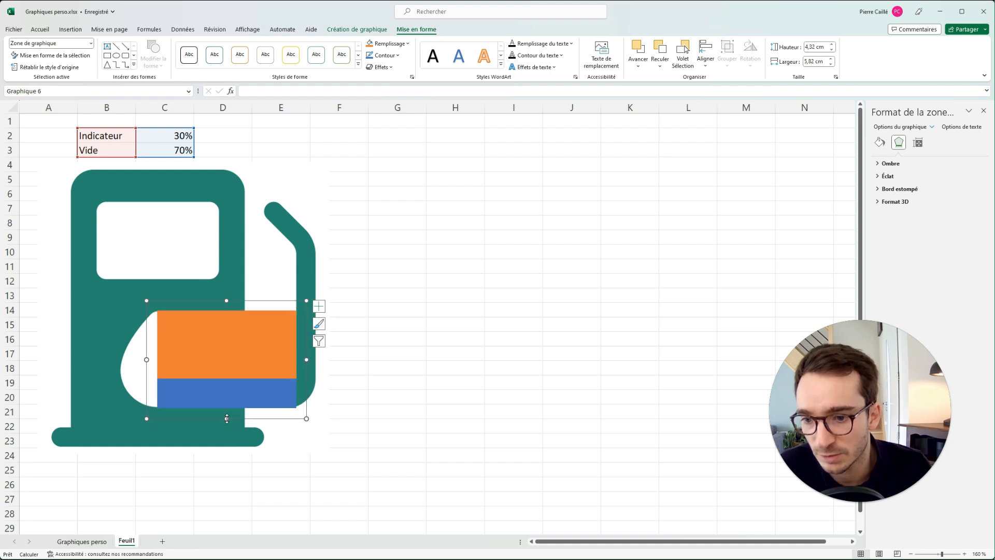
pyautogui.moveTo(269, 304); pyautogui.dragTo(229, 364)
pyautogui.moveTo(265, 420); pyautogui.dragTo(208, 420)
pyautogui.moveTo(166, 368); pyautogui.dragTo(175, 301)
pyautogui.moveTo(160, 415); pyautogui.dragTo(161, 417)
# Move the chart clear of the pump picture and set white as the picture's transparent colour
pyautogui.moveTo(181, 307); pyautogui.dragTo(499, 243)
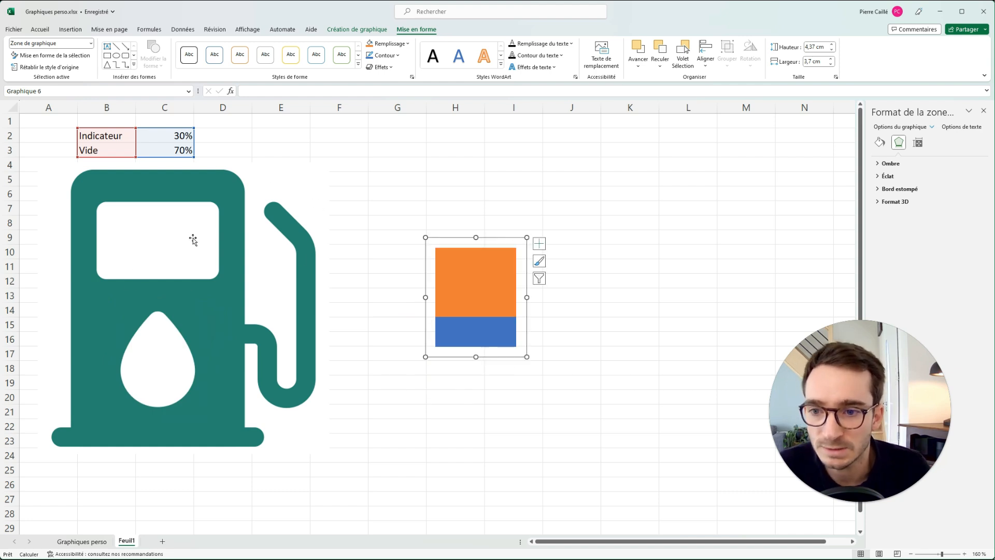
pyautogui.click(113, 182)
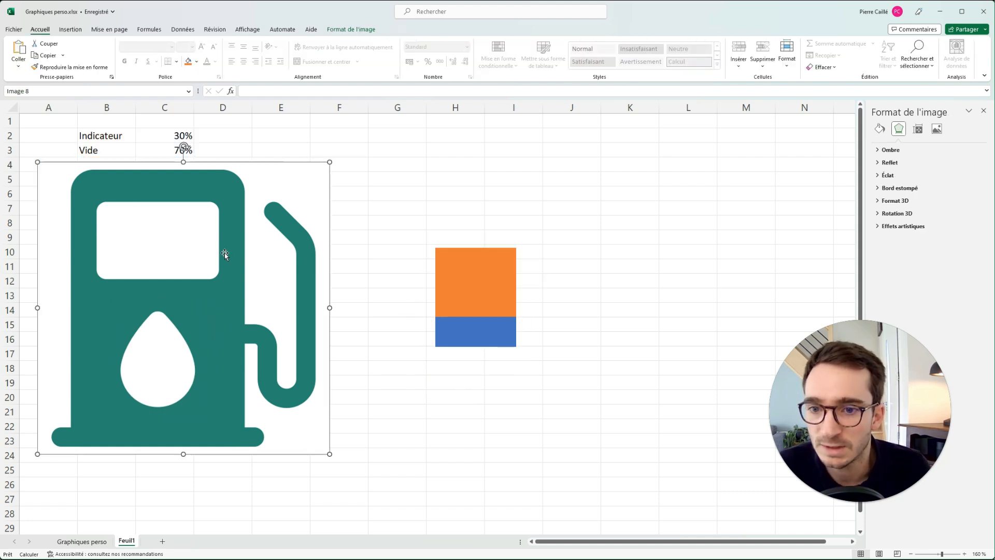
pyautogui.click(350, 30)
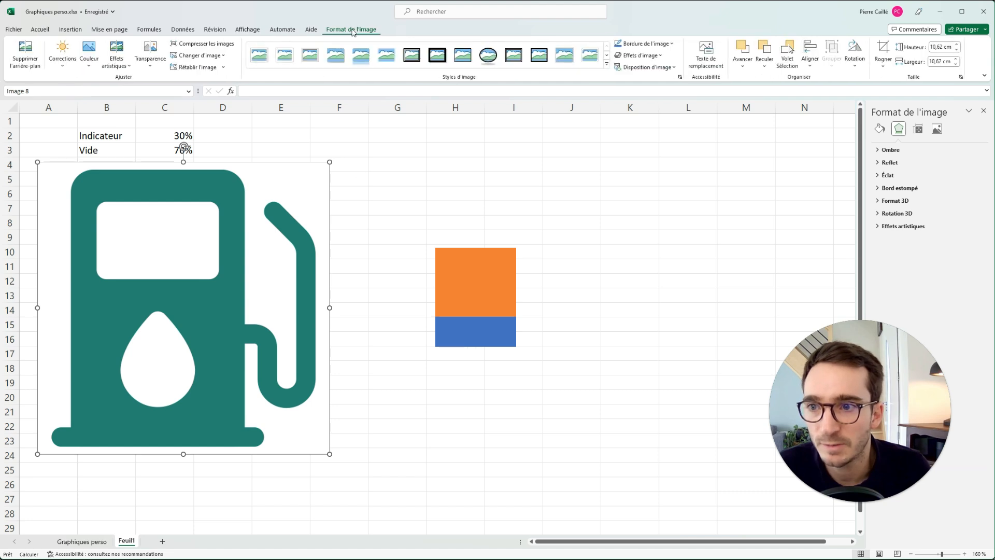
pyautogui.click(89, 69)
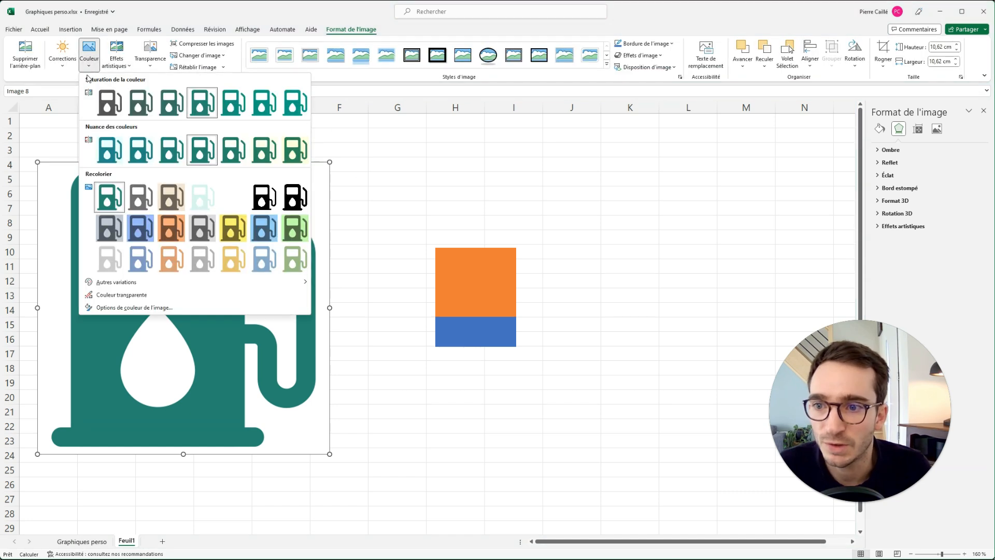
pyautogui.click(101, 295)
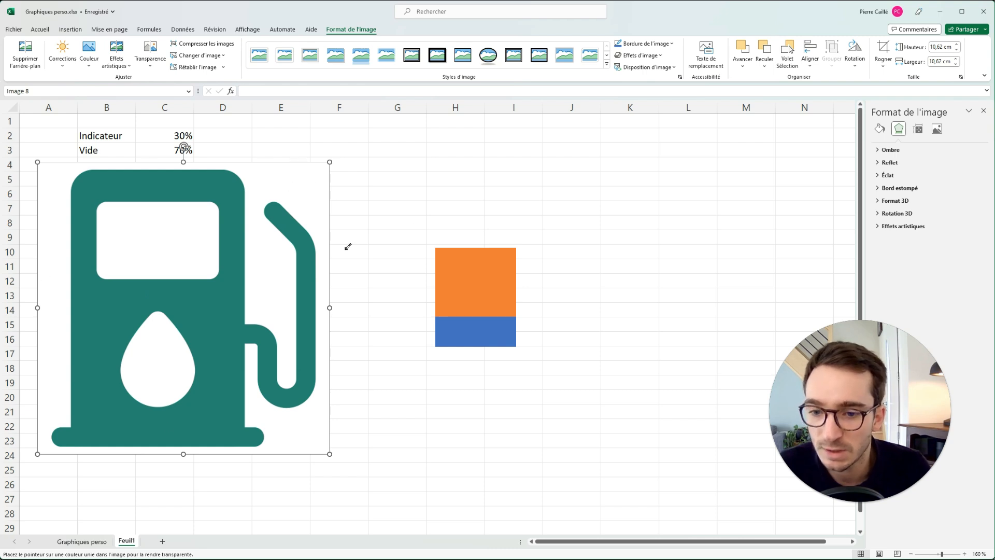
pyautogui.click(196, 238)
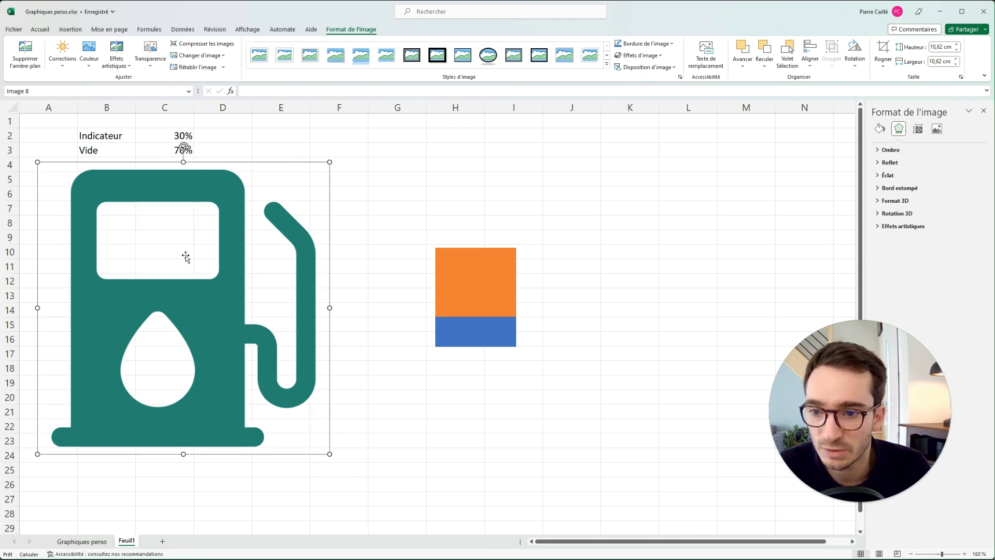
pyautogui.click(352, 188)
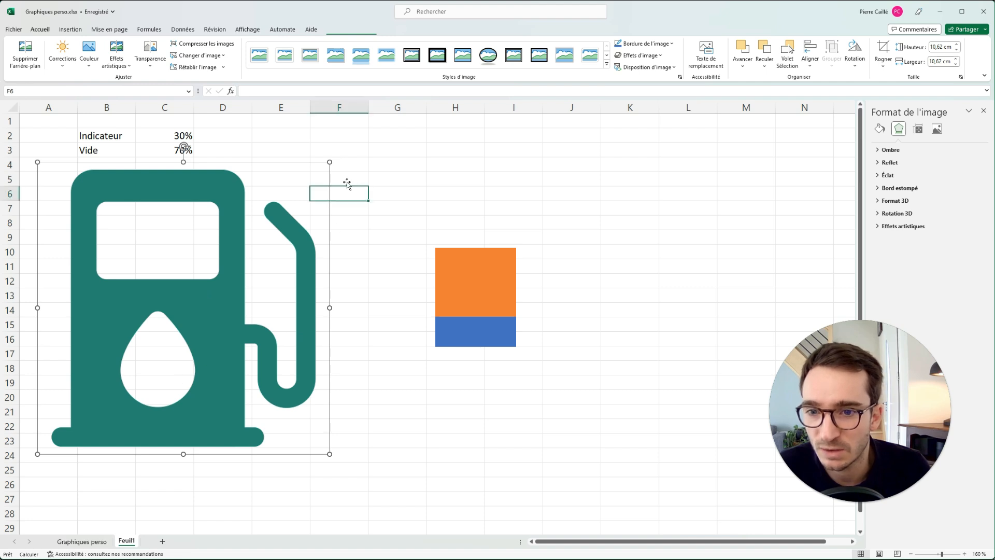
# Fill the chart's upper Vide series with pale yellow and the lower Indicateur series with the standard amber orange
pyautogui.click(491, 258)
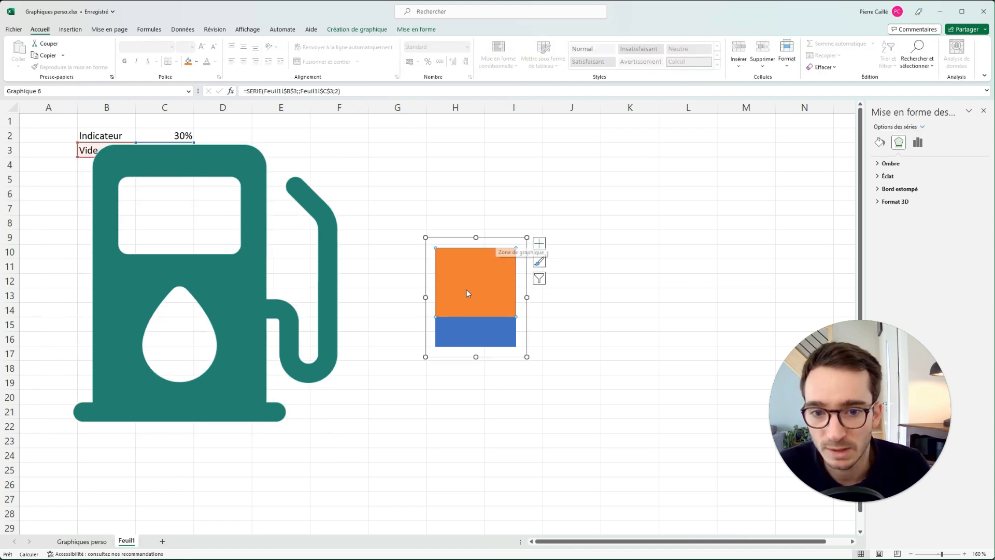
pyautogui.click(483, 260)
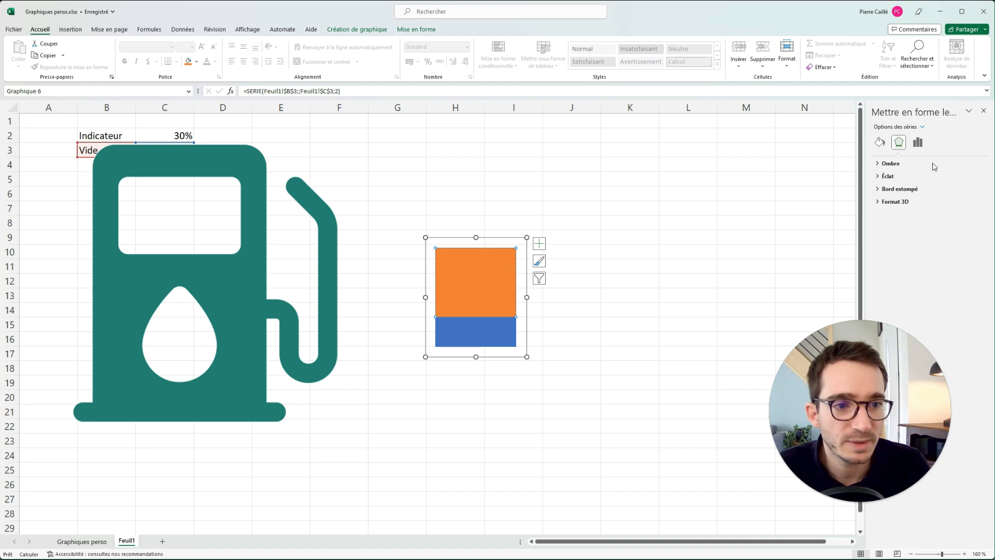
pyautogui.click(879, 142)
pyautogui.click(897, 163)
pyautogui.click(975, 255)
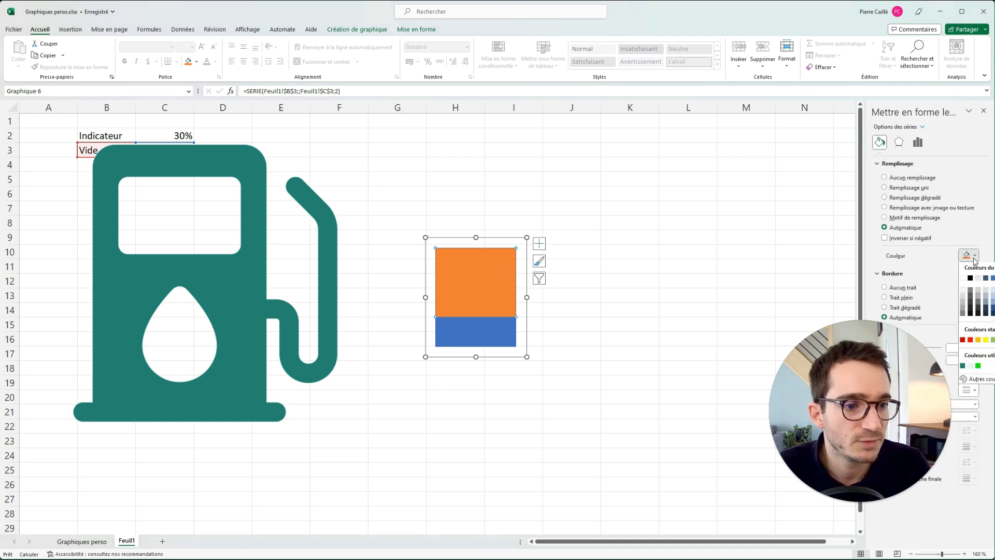
pyautogui.click(994, 292)
pyautogui.click(494, 332)
pyautogui.click(968, 255)
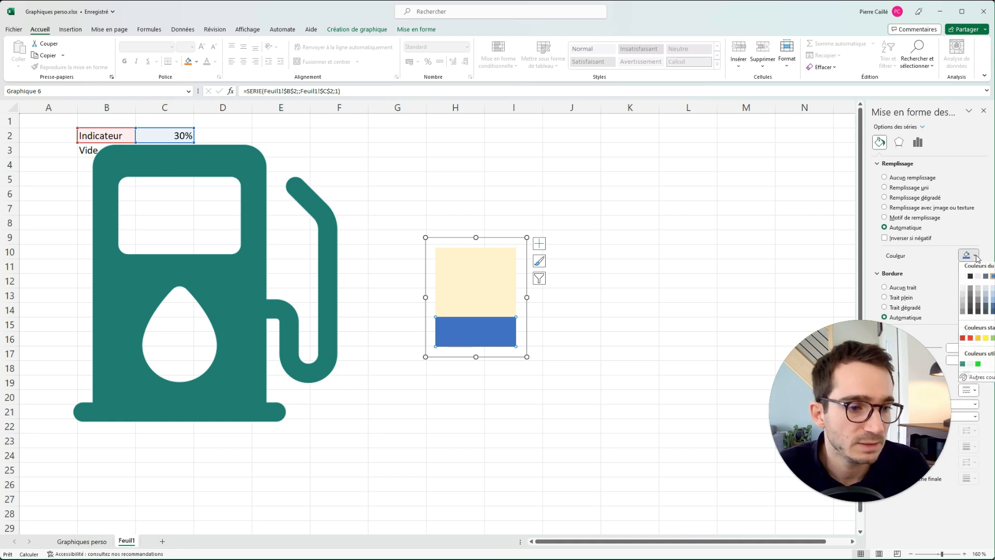
pyautogui.click(978, 340)
# Place the recoloured chart over the pump's drop cut-out and send it to the back, behind the picture
pyautogui.moveTo(501, 237); pyautogui.dragTo(214, 277)
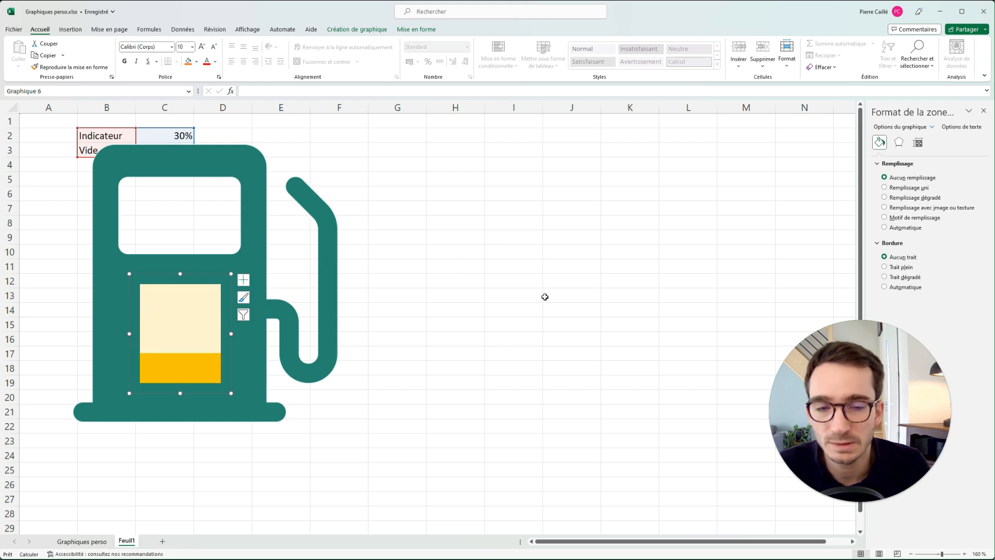
pyautogui.click(417, 30)
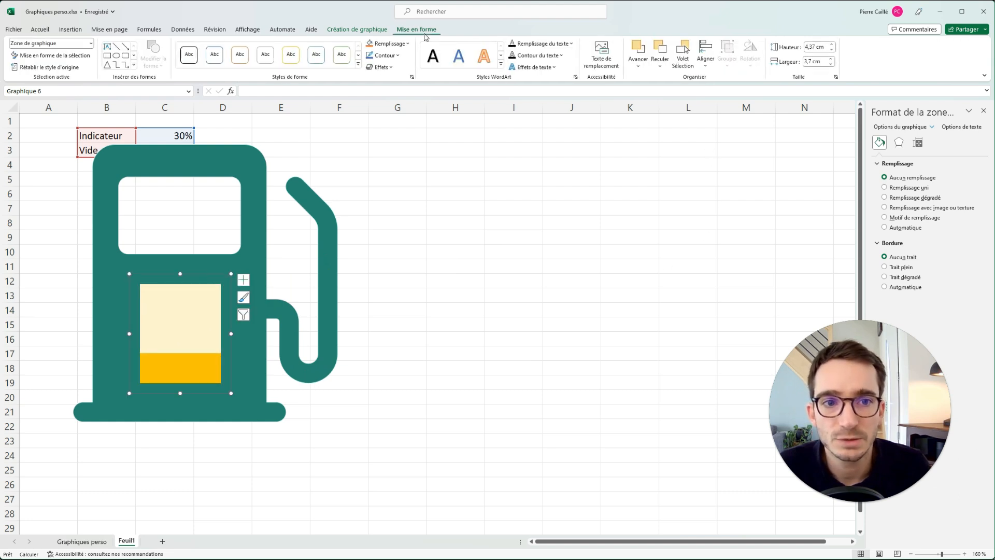
pyautogui.click(660, 66)
pyautogui.click(697, 93)
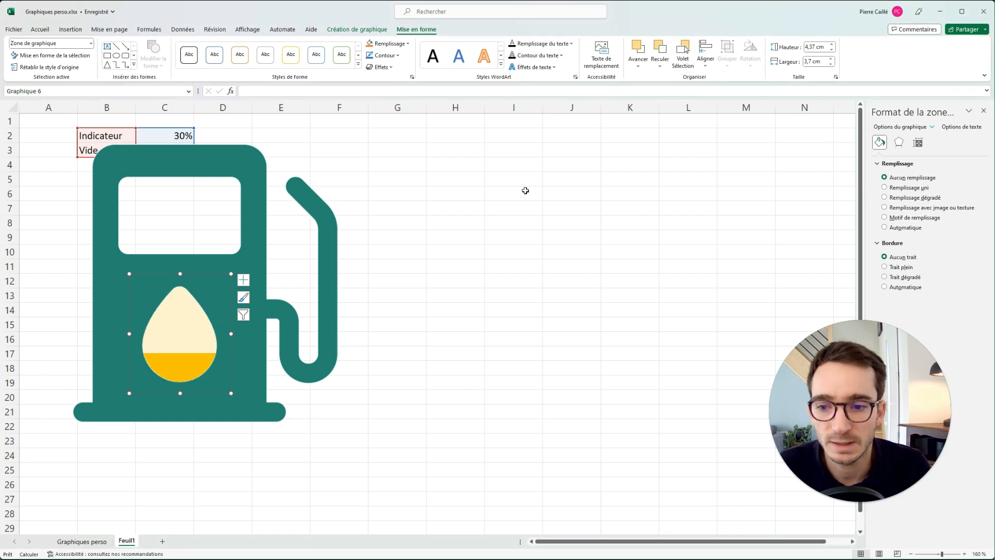
pyautogui.click(463, 254)
# Test the drop gauge by setting the Indicateur value in C2 to 60%, then to 19%
pyautogui.click(173, 194)
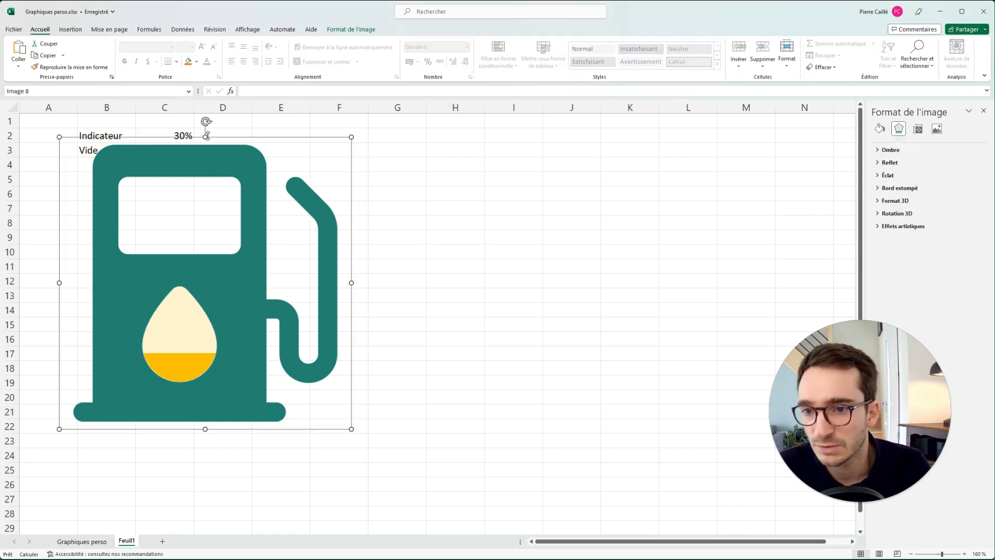
pyautogui.click(171, 132)
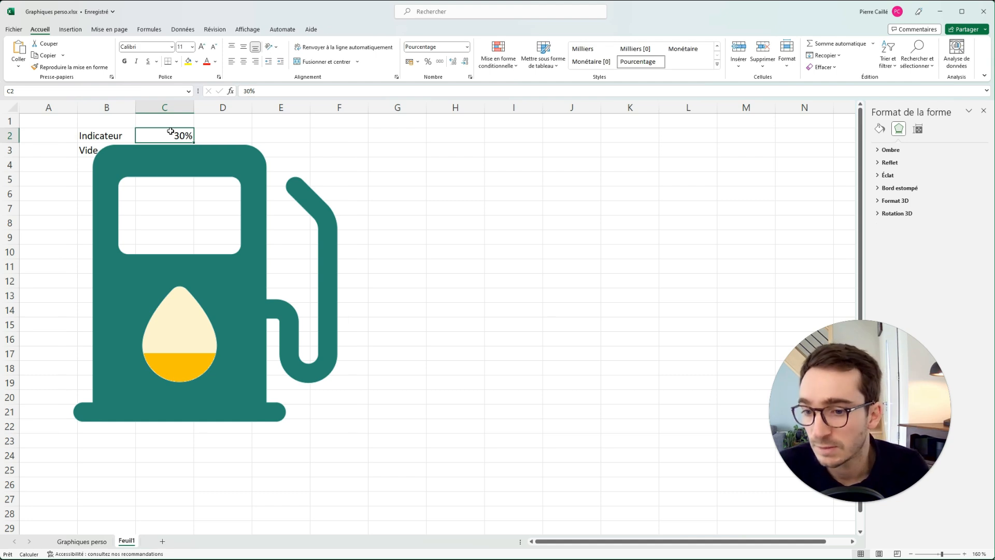
pyautogui.write('60')
pyautogui.press('Return')
pyautogui.click(174, 131)
pyautogui.write('19')
pyautogui.press('Return')
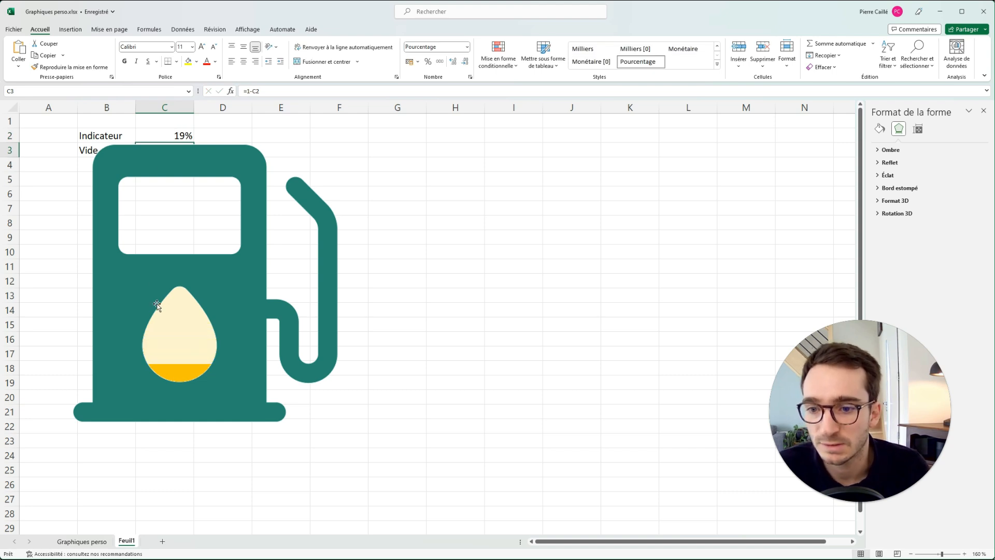
# Move the pump picture clear of the chart and the data cells, to around columns E to I
pyautogui.click(128, 196)
pyautogui.moveTo(87, 183); pyautogui.dragTo(291, 185)
pyautogui.click(174, 303)
pyautogui.click(200, 278)
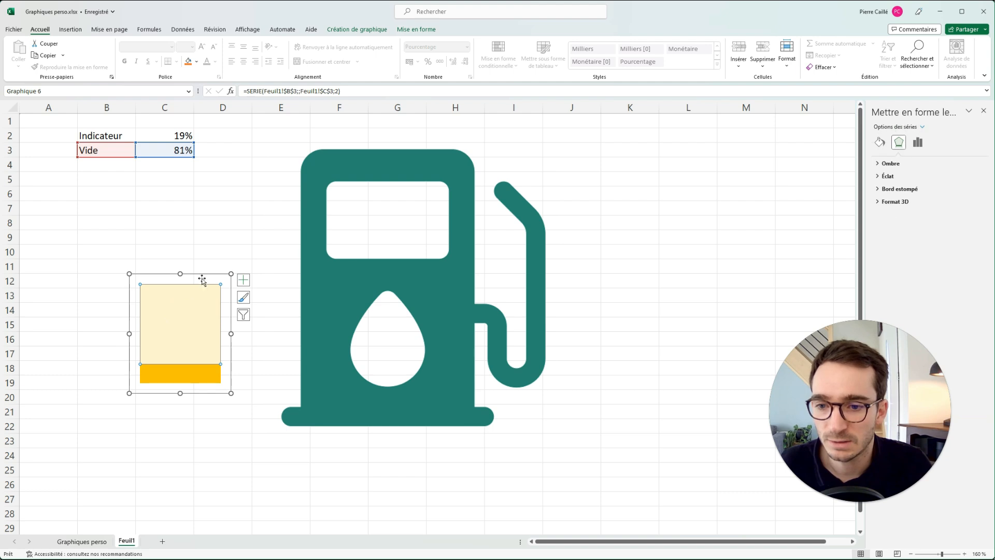
pyautogui.click(421, 202)
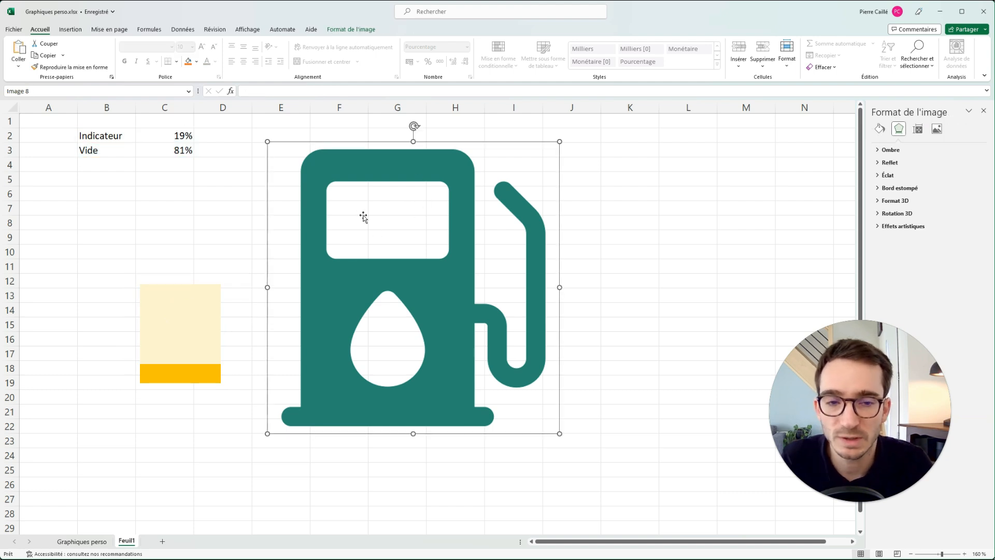
pyautogui.click(245, 163)
# Insert a text box about 3.19 cm high by 4.48 cm wide over the pump's display window and link it to =$C$2
pyautogui.click(77, 31)
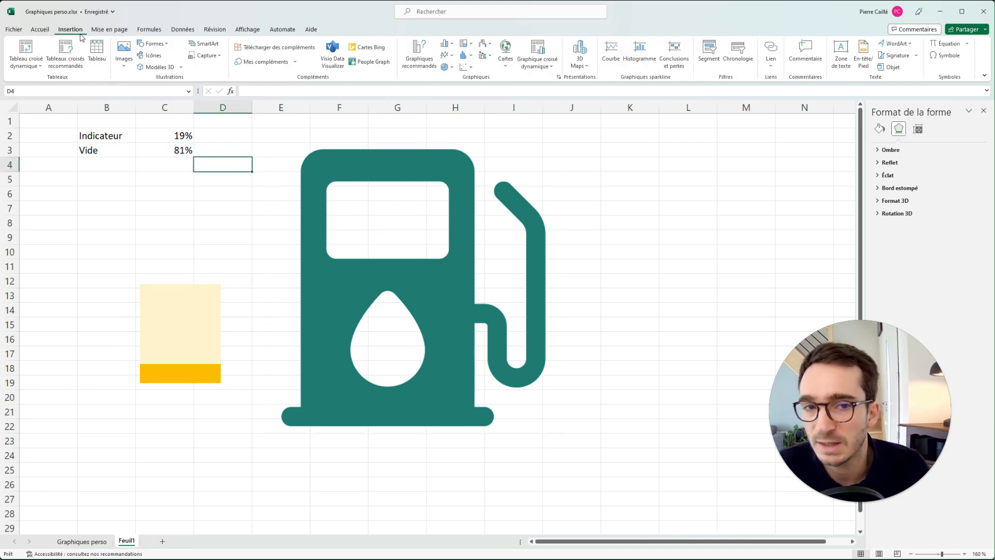
pyautogui.click(841, 54)
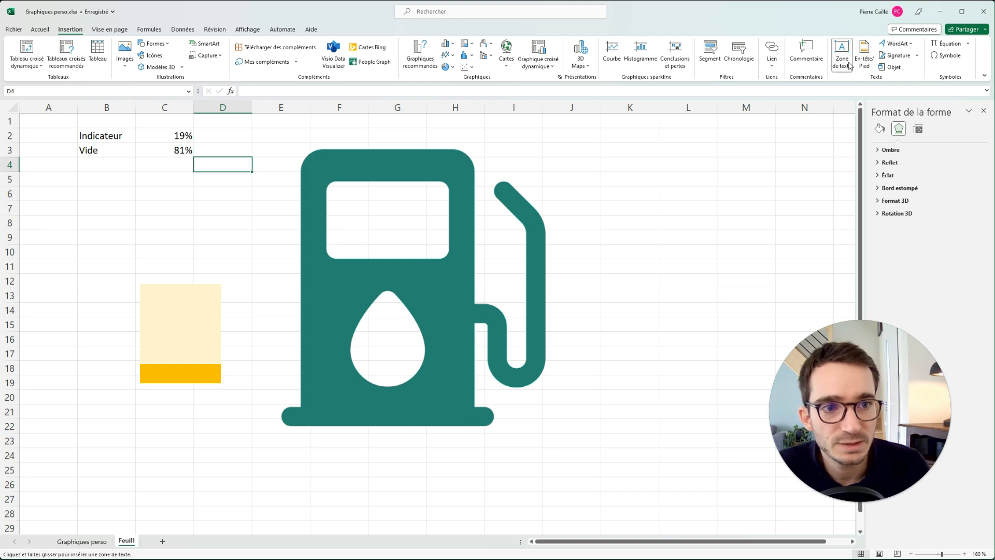
pyautogui.moveTo(353, 230); pyautogui.dragTo(450, 263)
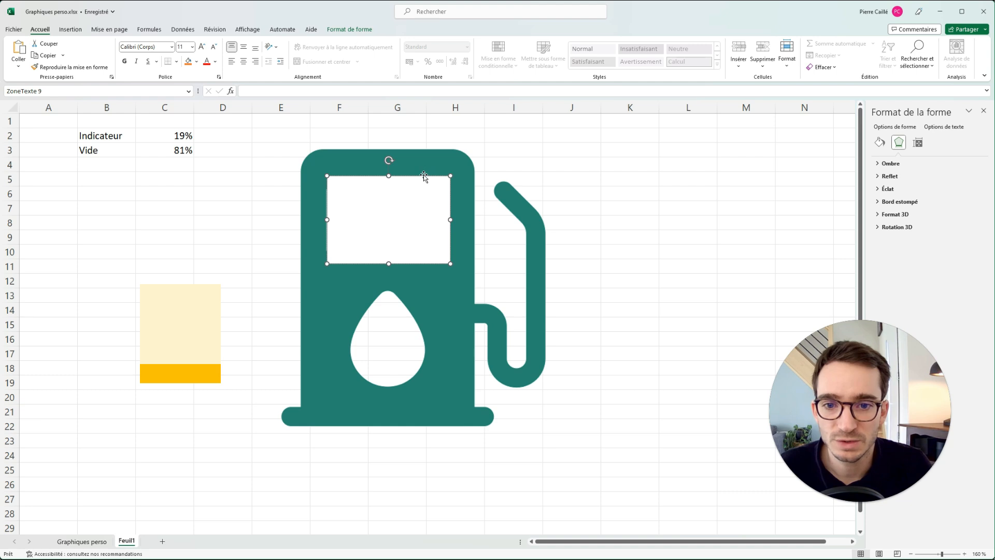
pyautogui.click(256, 93)
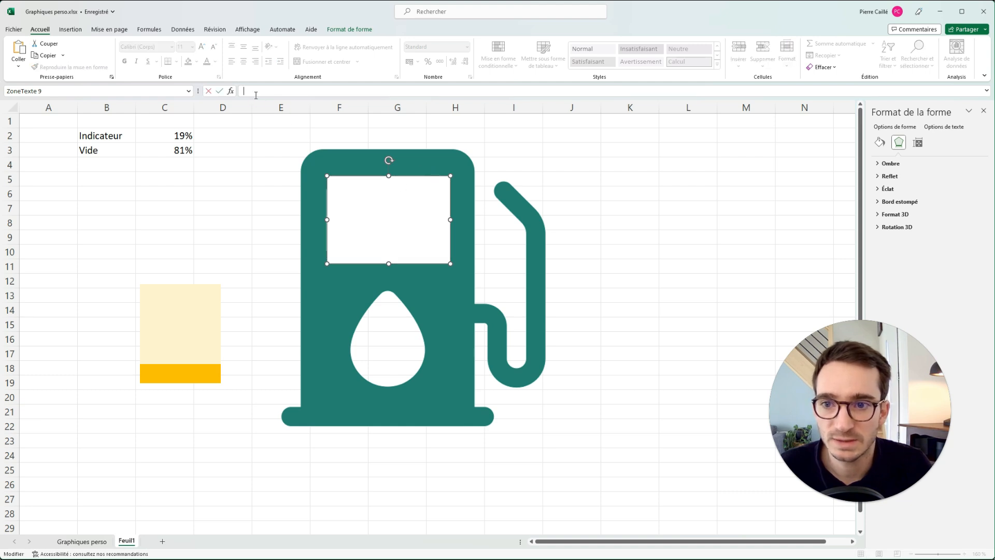
pyautogui.write('=')
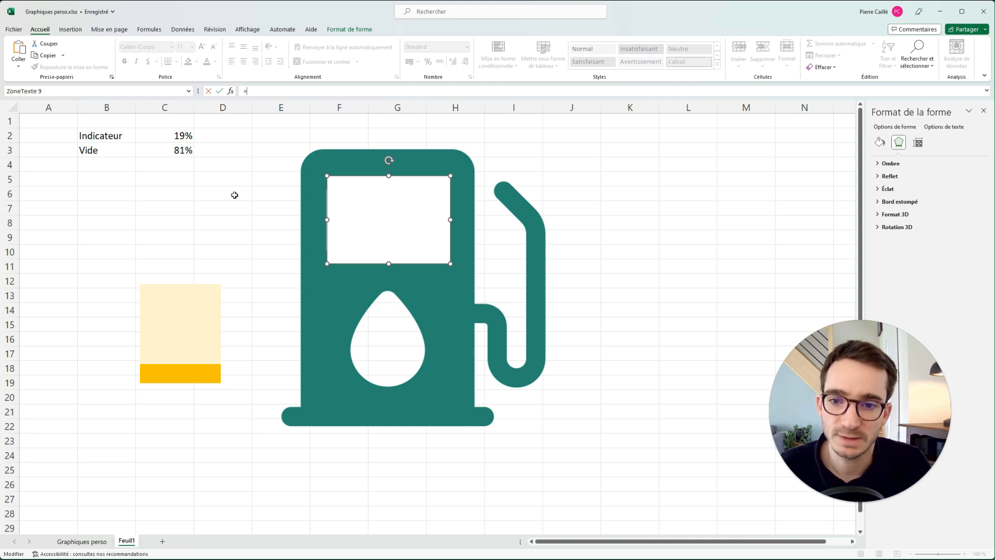
pyautogui.click(162, 137)
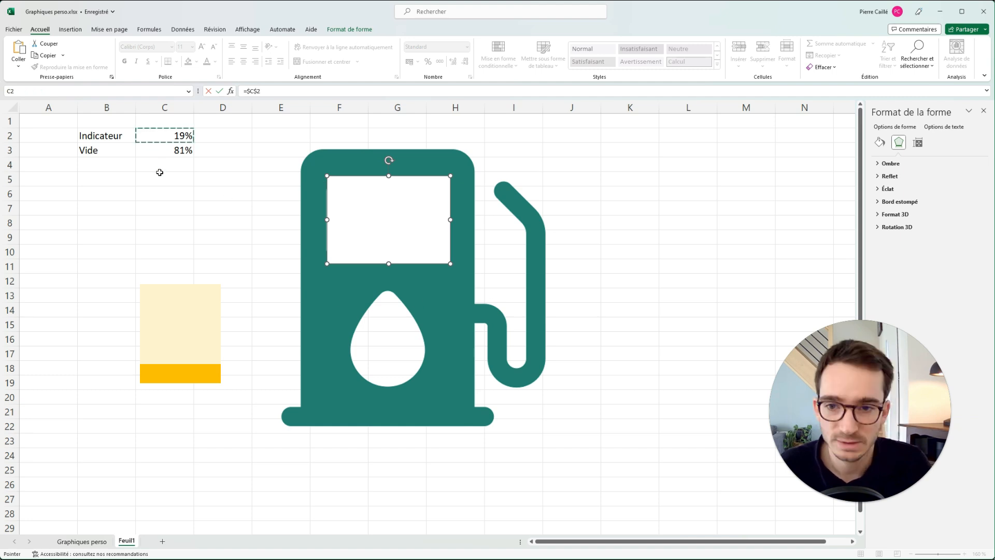
pyautogui.press('Return')
# Centre the linked percentage horizontally and vertically in its text box and format it bold, 48 pt, in amber orange
pyautogui.click(244, 62)
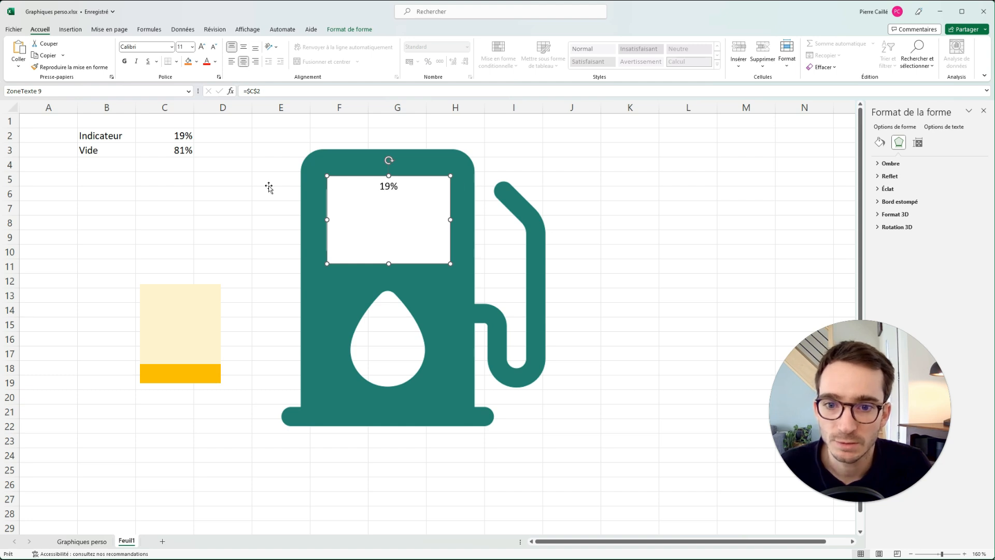
pyautogui.click(242, 49)
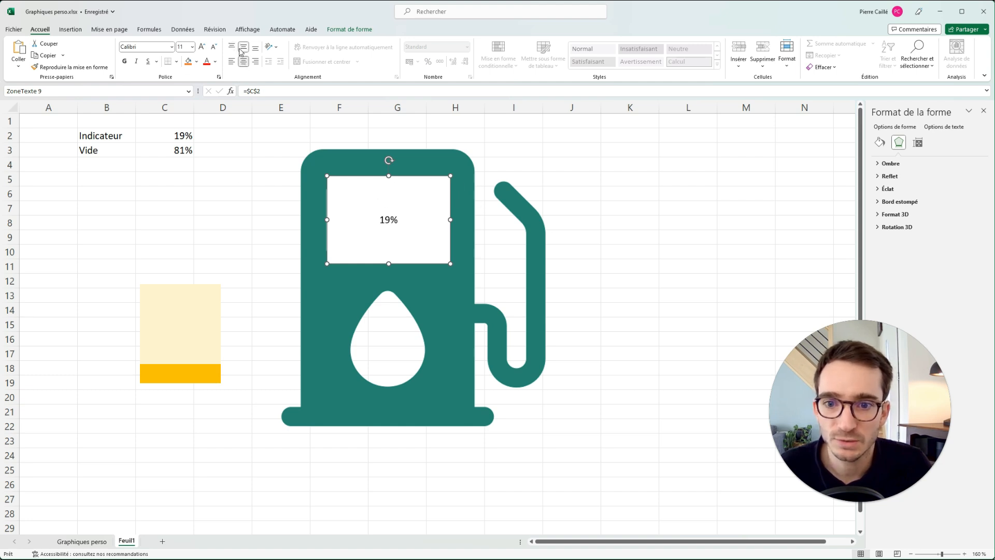
pyautogui.click(202, 47)
pyautogui.click(202, 46)
pyautogui.click(202, 46)
pyautogui.click(202, 47)
pyautogui.click(202, 47)
pyautogui.click(124, 61)
pyautogui.click(202, 47)
pyautogui.click(202, 47)
pyautogui.click(203, 47)
pyautogui.click(202, 46)
pyautogui.click(202, 47)
pyautogui.click(201, 48)
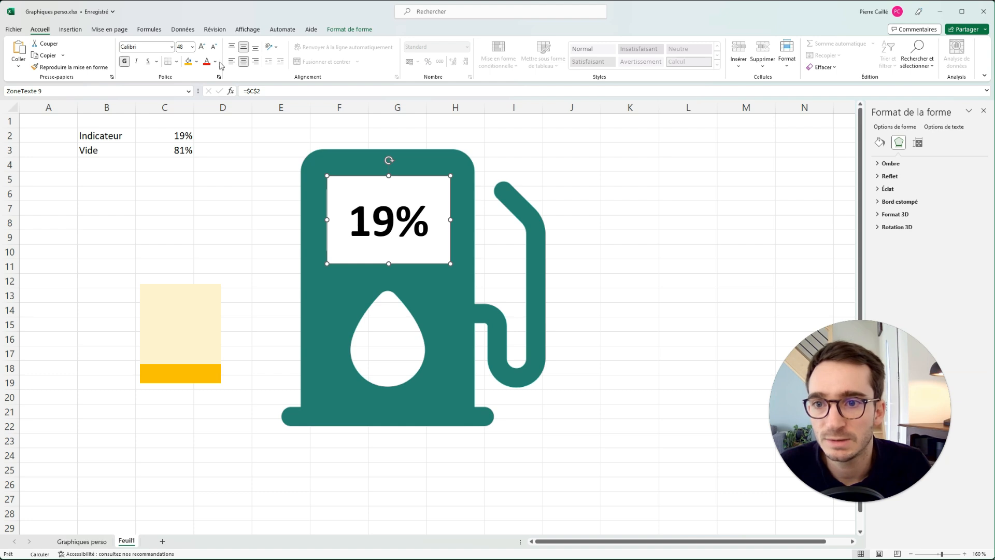
pyautogui.click(216, 62)
pyautogui.click(214, 176)
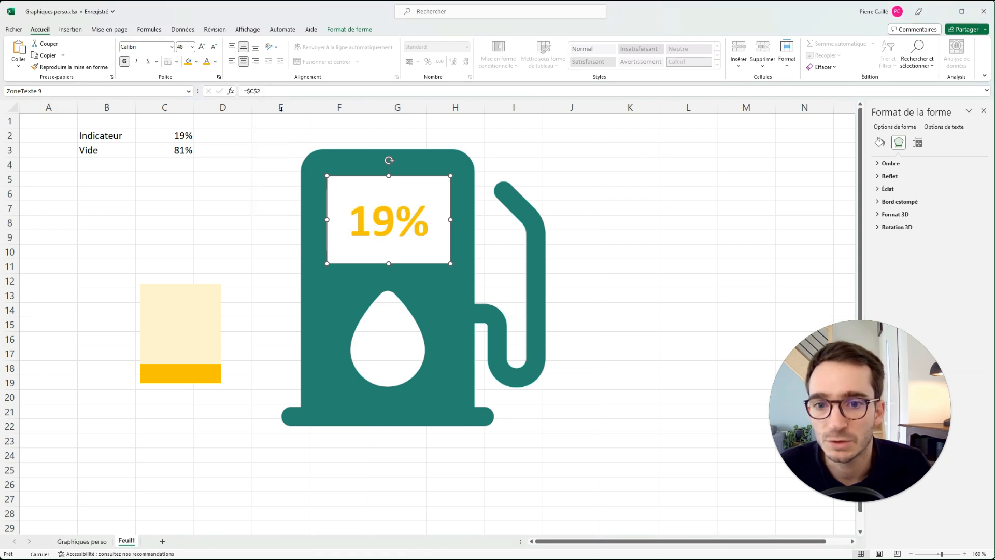
# Fill the percentage text box with the standard light green and remove its outline
pyautogui.click(345, 31)
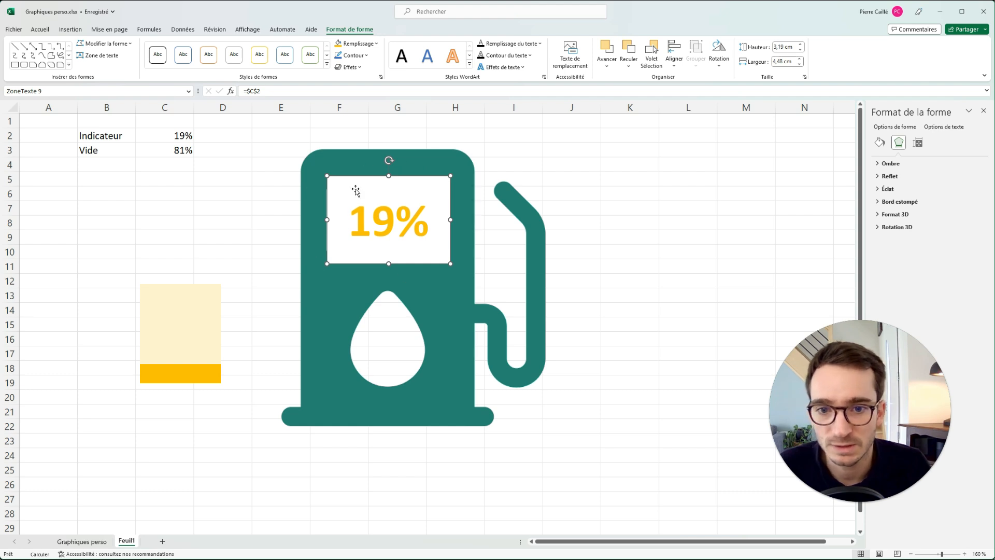
pyautogui.click(363, 44)
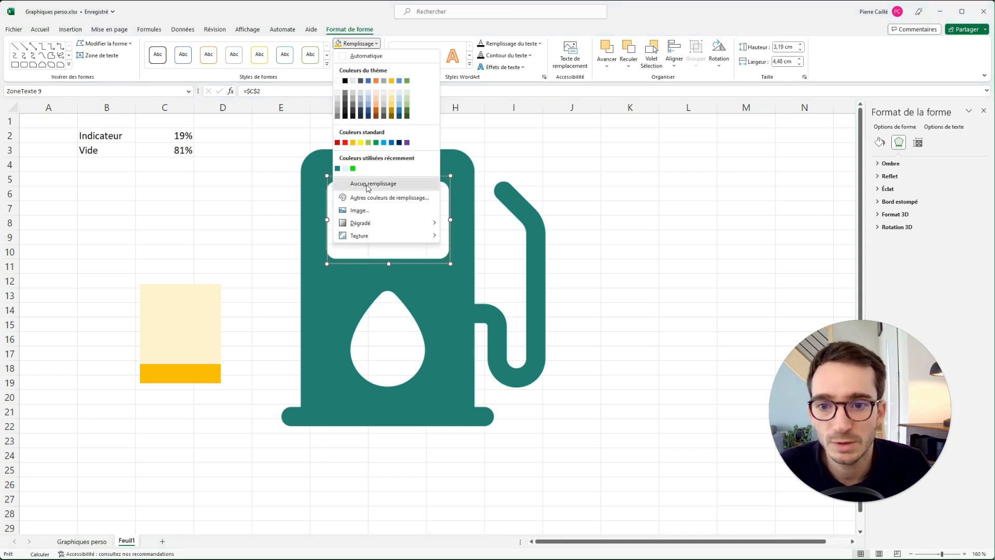
pyautogui.click(361, 180)
pyautogui.click(356, 44)
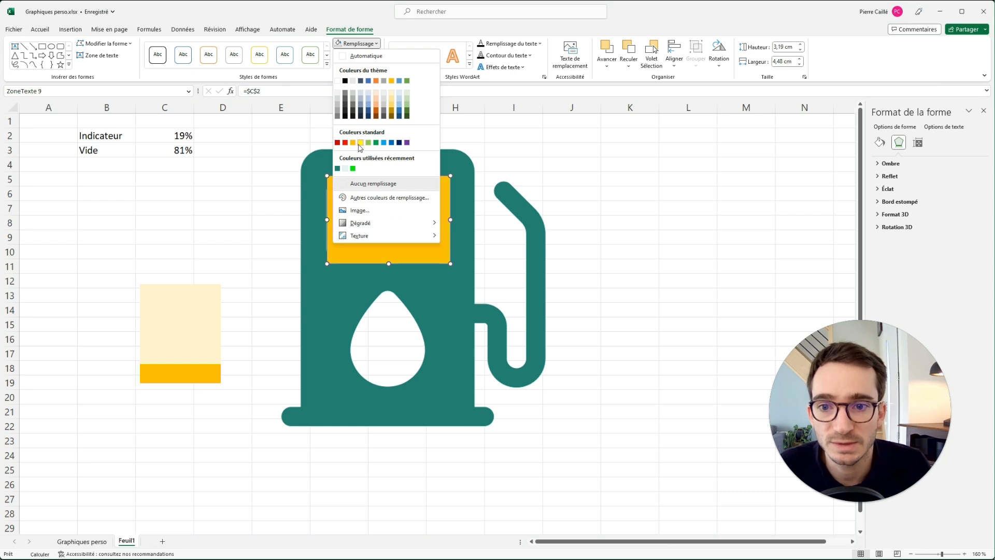
pyautogui.click(368, 143)
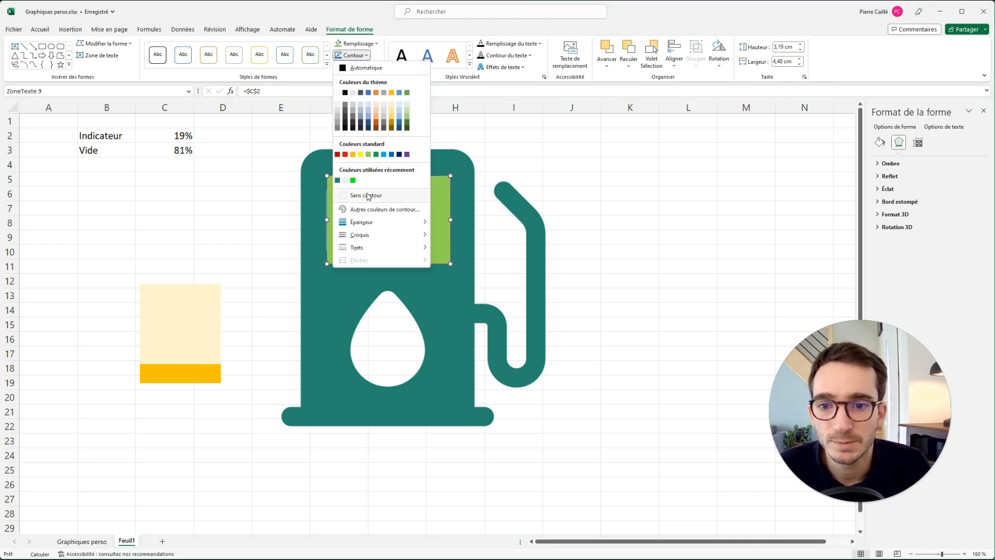
pyautogui.click(367, 196)
# Nudge the text box up and widen it to about 4.61 cm over the display window, and move the chart over the drop
pyautogui.moveTo(343, 177); pyautogui.dragTo(344, 174)
pyautogui.moveTo(451, 217); pyautogui.dragTo(455, 216)
pyautogui.click(201, 300)
pyautogui.moveTo(202, 276); pyautogui.dragTo(406, 283)
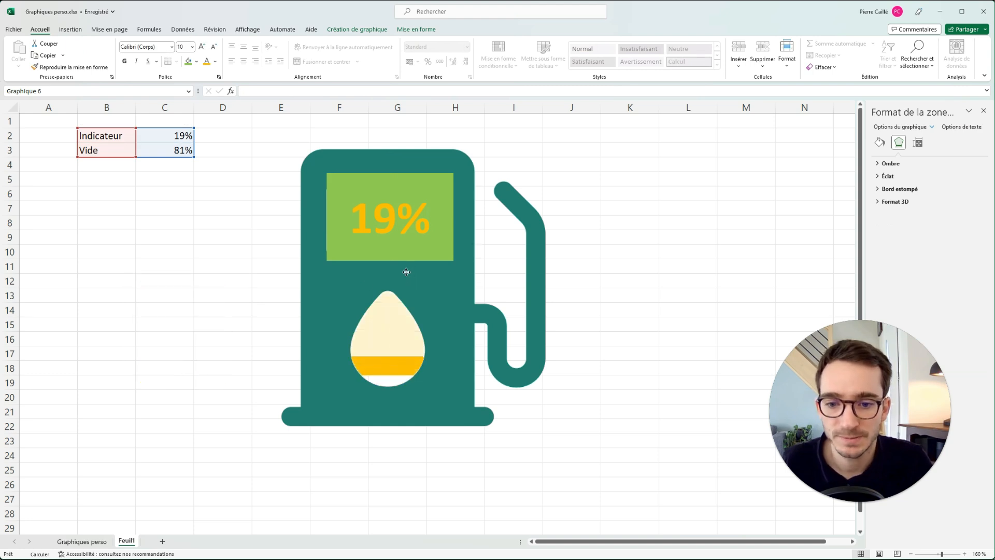
# Bring the pump picture to the front so it frames both the text box and the chart
pyautogui.click(445, 156)
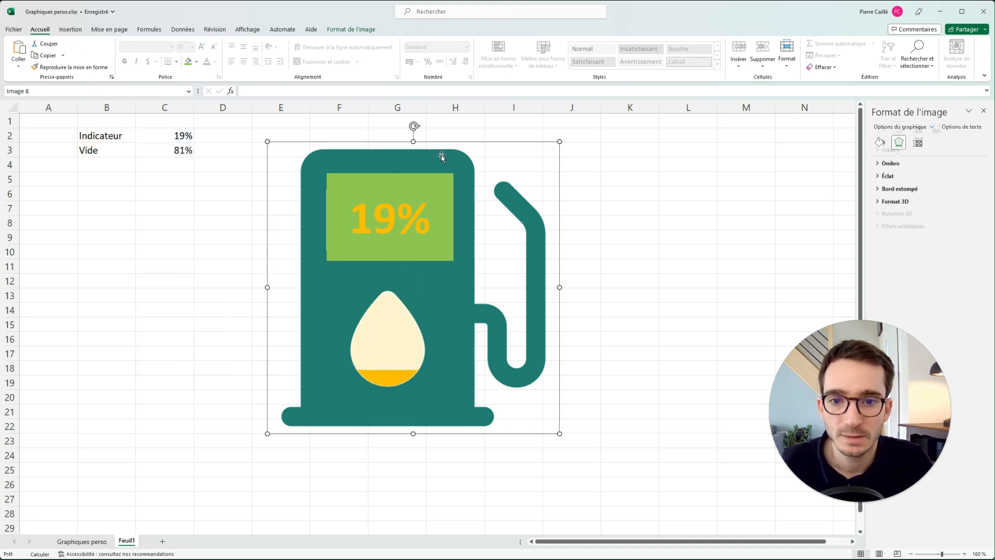
pyautogui.click(344, 29)
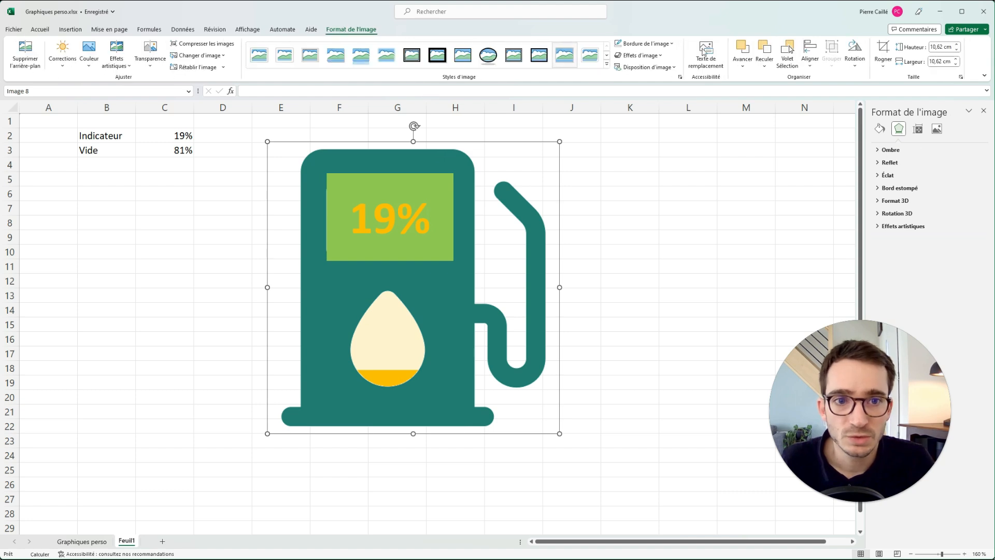
pyautogui.click(750, 68)
pyautogui.click(756, 97)
pyautogui.click(677, 188)
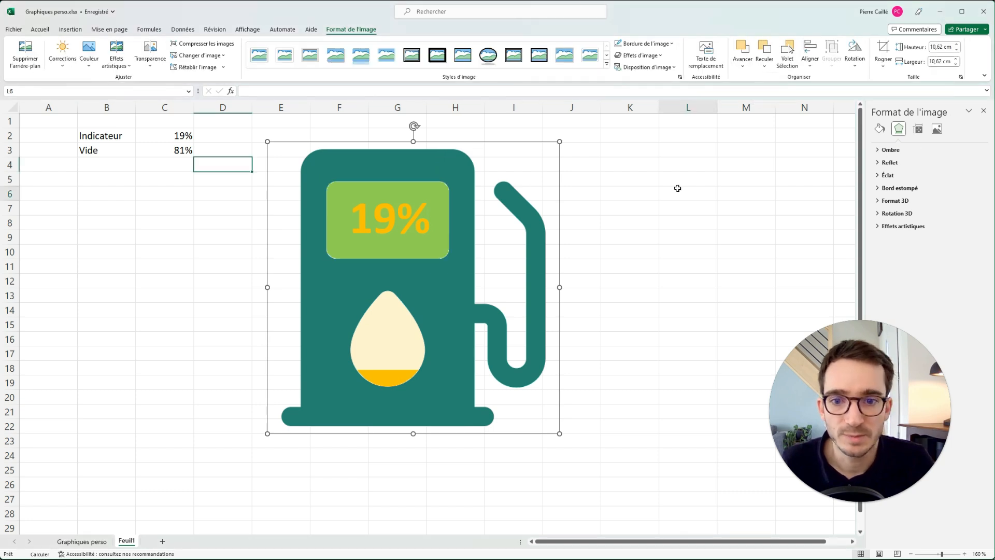
# Test the complete gauge by setting the Indicateur value in C2 to 96%, 62% and finally 36%
pyautogui.click(180, 135)
pyautogui.write('96')
pyautogui.press('Return')
pyautogui.press('Up')
pyautogui.write('62')
pyautogui.press('Return')
pyautogui.press('Up')
pyautogui.write('36')
pyautogui.press('Return')
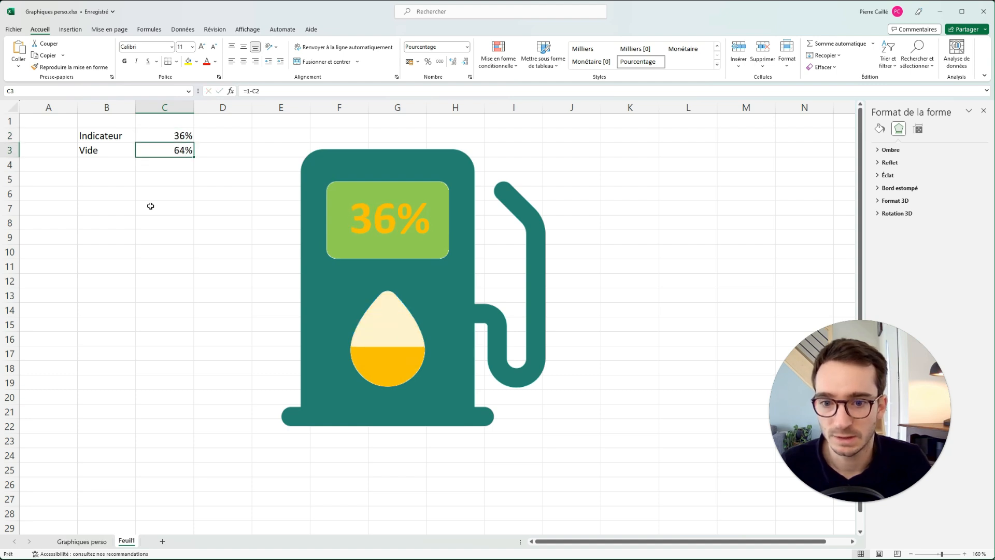
# Move the pump picture to the right, clear of the chart and text box, and remove the text box's fill
pyautogui.click(368, 151)
pyautogui.moveTo(361, 141); pyautogui.dragTo(527, 138)
pyautogui.click(392, 179)
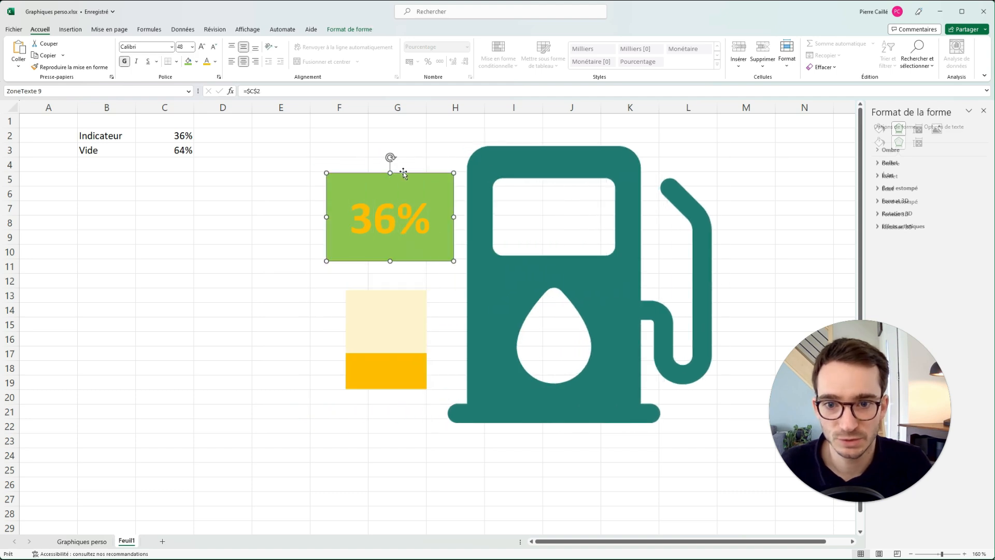
pyautogui.click(355, 30)
pyautogui.click(376, 44)
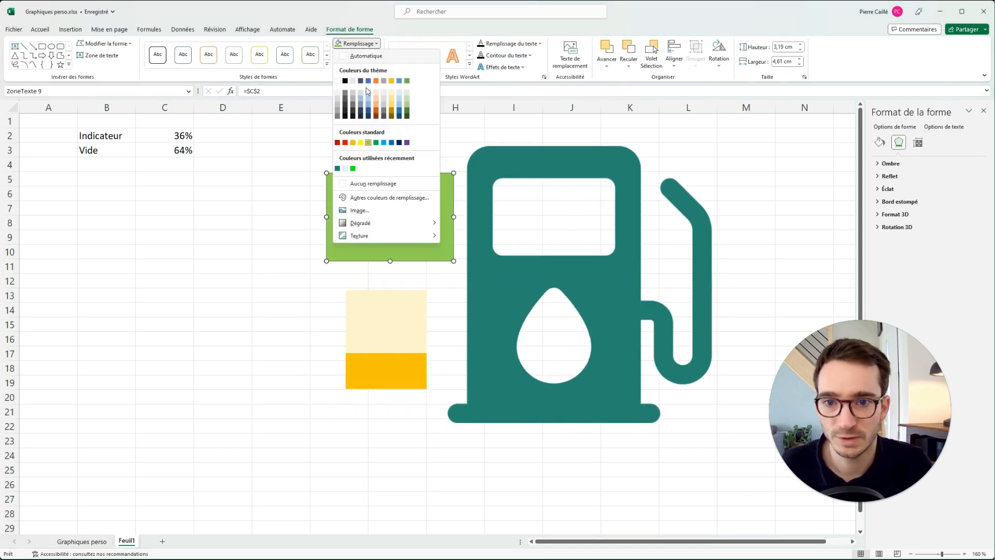
pyautogui.click(352, 185)
# Group the percentage text box, the column chart and the pump picture into one object
pyautogui.click(601, 152)
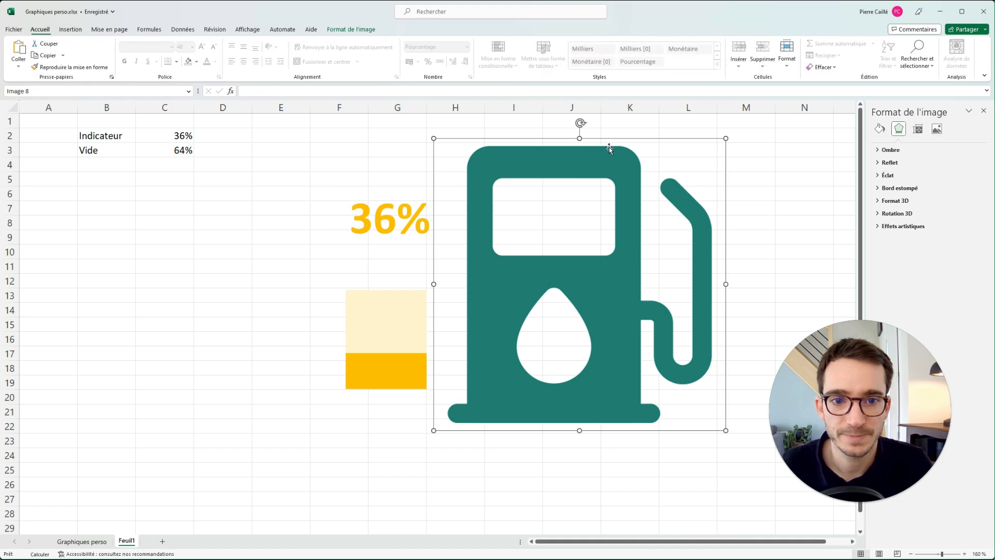
pyautogui.click(393, 223)
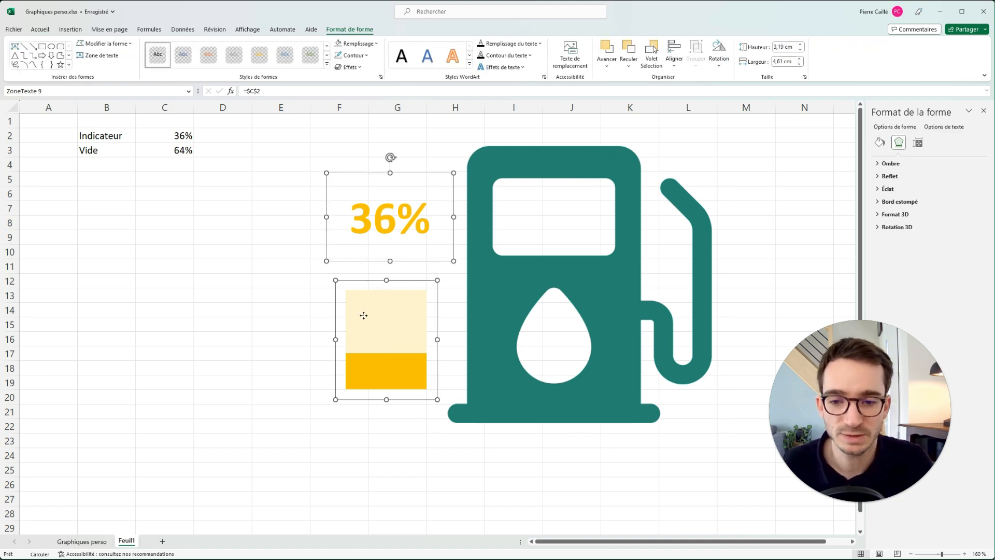
pyautogui.keyDown('ctrl'); pyautogui.click(600, 168); pyautogui.keyUp('ctrl')
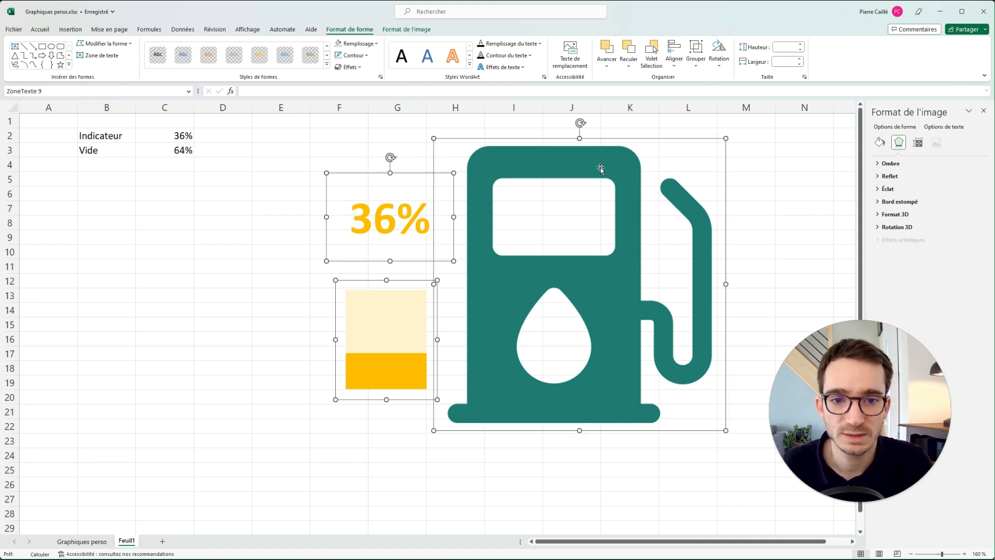
pyautogui.rightClick(526, 154)
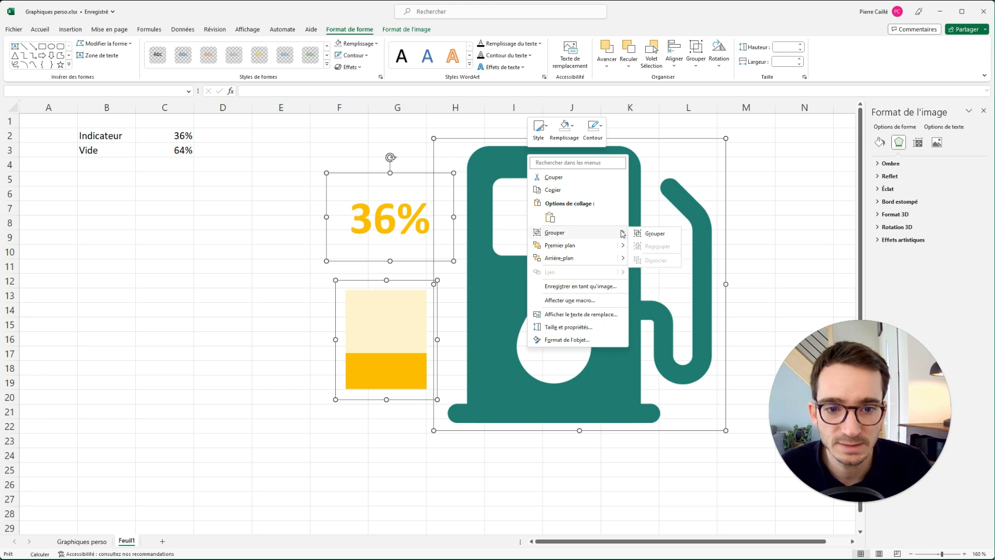
pyautogui.click(655, 234)
# Move the pump picture within the group back over the text box and chart, and shift the whole group toward column D
pyautogui.click(519, 155)
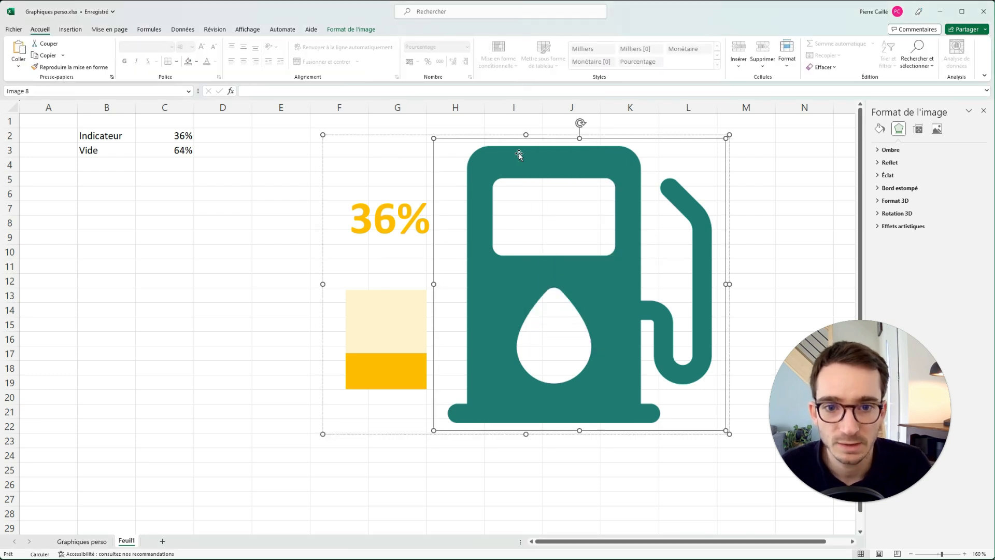
pyautogui.moveTo(457, 138); pyautogui.dragTo(292, 142)
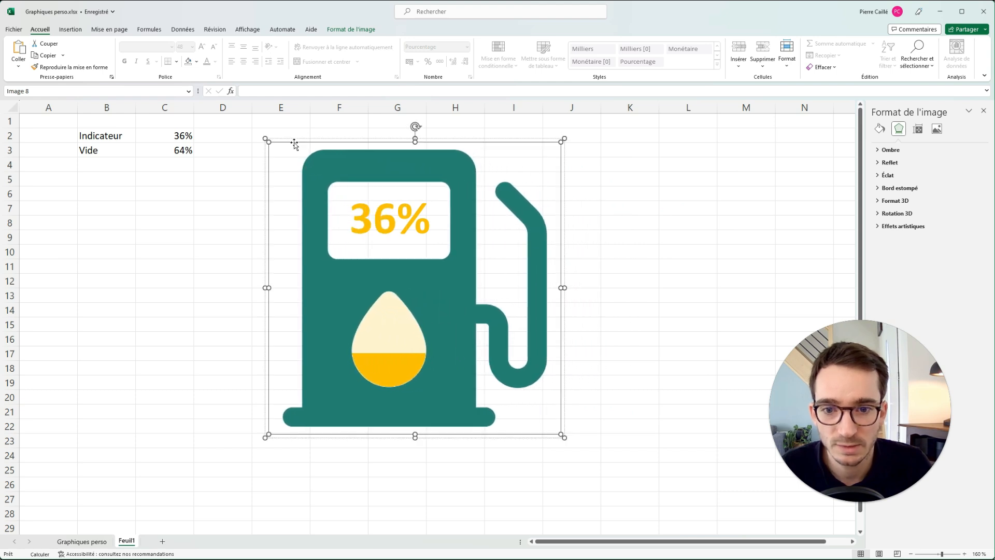
pyautogui.click(730, 190)
pyautogui.click(550, 155)
pyautogui.moveTo(546, 156); pyautogui.dragTo(474, 184)
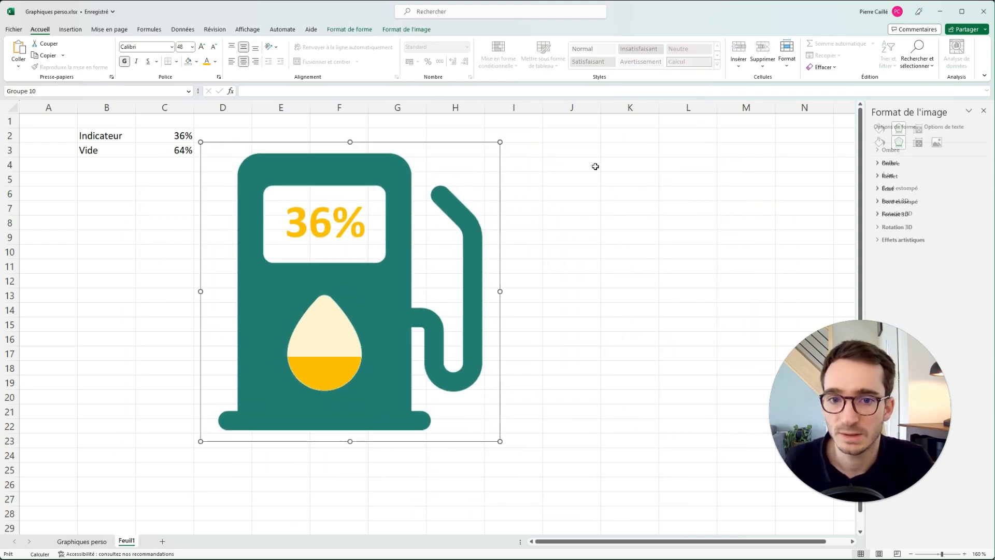
# Fill cells E2:L25 with blue as a background and move the grouped gauge onto it
pyautogui.moveTo(716, 135); pyautogui.dragTo(258, 474)
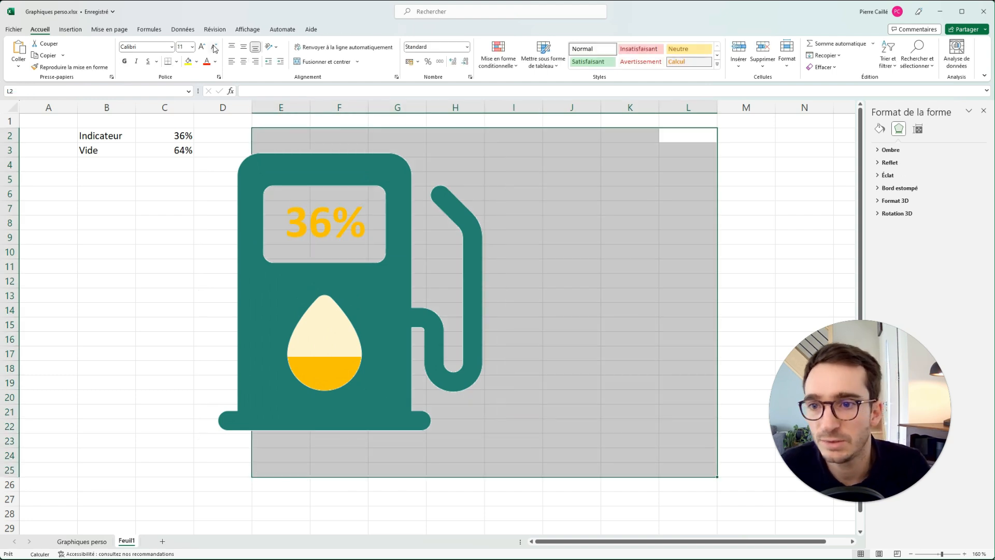
pyautogui.click(200, 62)
pyautogui.click(228, 148)
pyautogui.click(164, 193)
pyautogui.click(343, 162)
pyautogui.moveTo(343, 162); pyautogui.dragTo(537, 165)
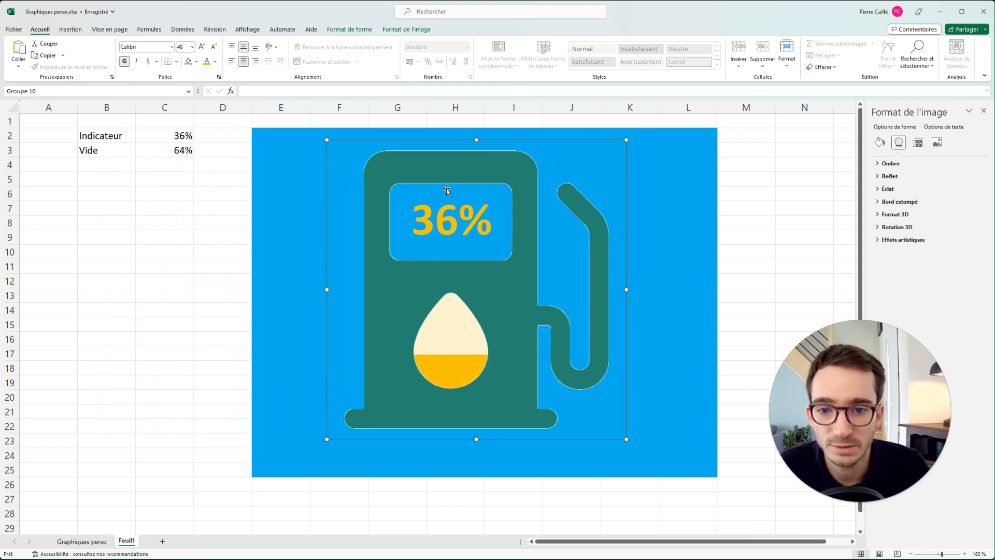
# Move the pump picture aside within the group and fill the percentage text box with white
pyautogui.click(378, 167)
pyautogui.moveTo(363, 150); pyautogui.dragTo(481, 150)
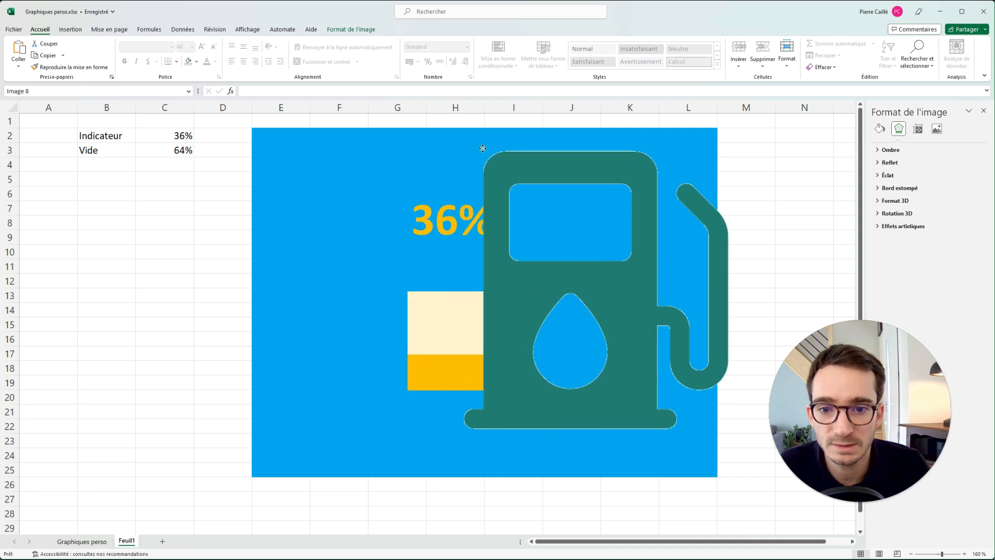
pyautogui.click(453, 186)
pyautogui.click(354, 30)
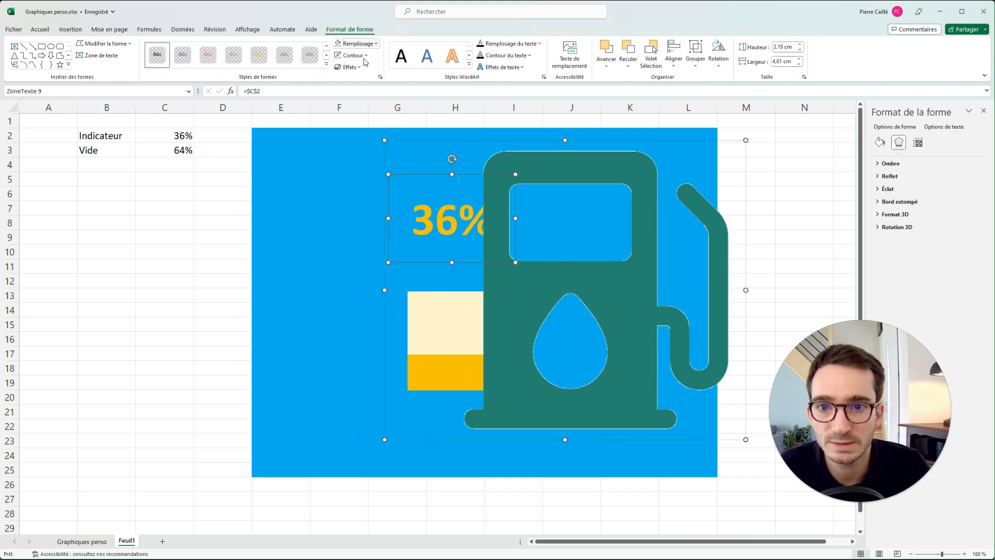
pyautogui.click(371, 44)
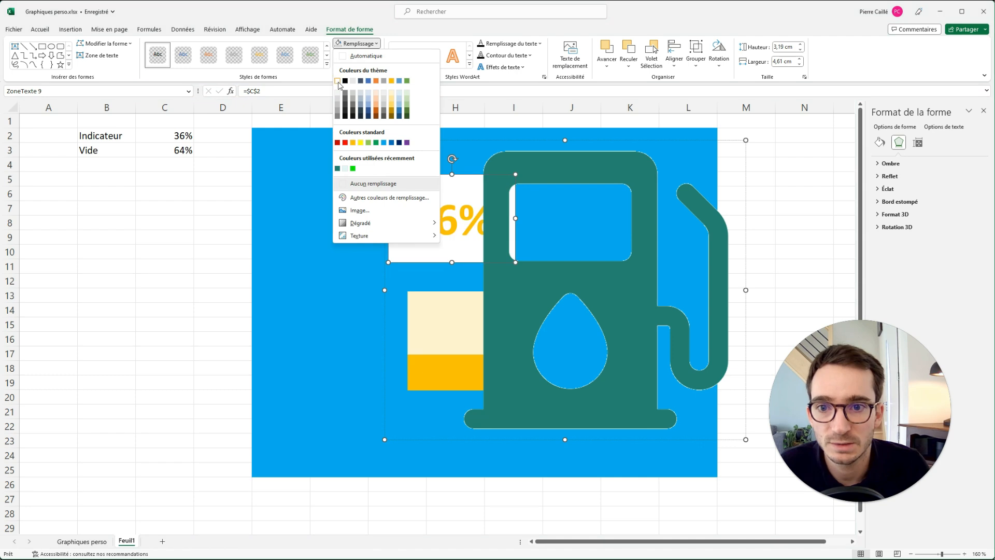
pyautogui.click(340, 84)
# Place the pump picture back over the text box and chart, and reposition the whole group on the blue background
pyautogui.click(571, 171)
pyautogui.moveTo(702, 151); pyautogui.dragTo(547, 168)
pyautogui.click(762, 184)
pyautogui.click(560, 161)
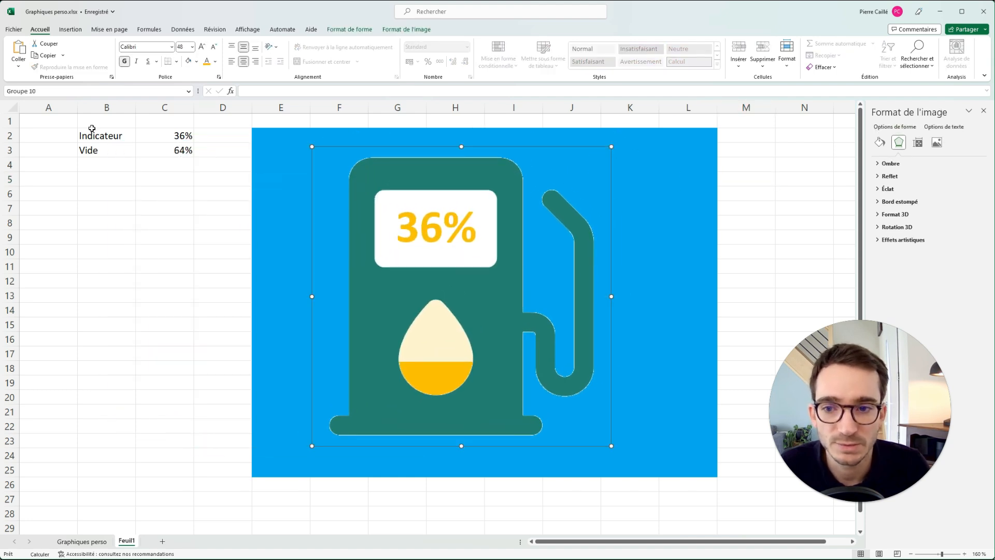